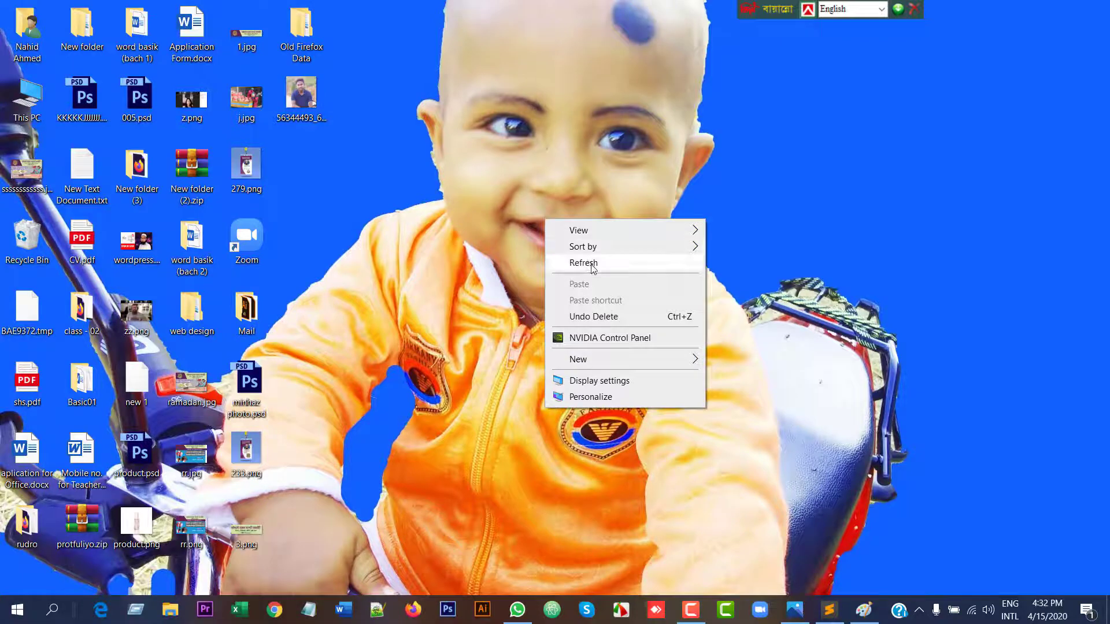
left_click(584, 262)
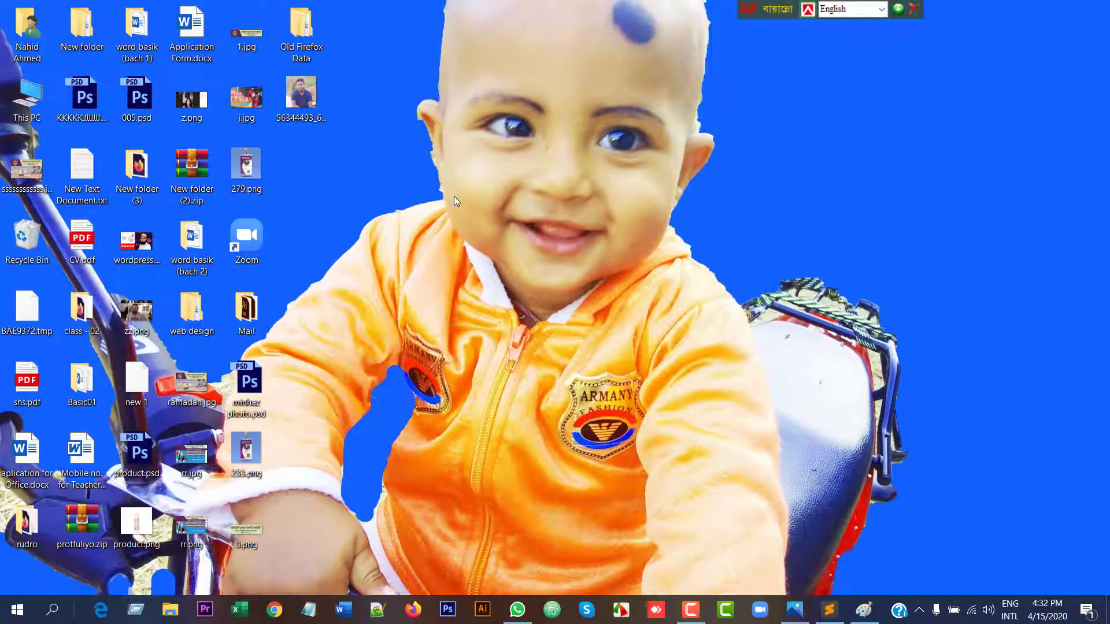
right_click(453, 196)
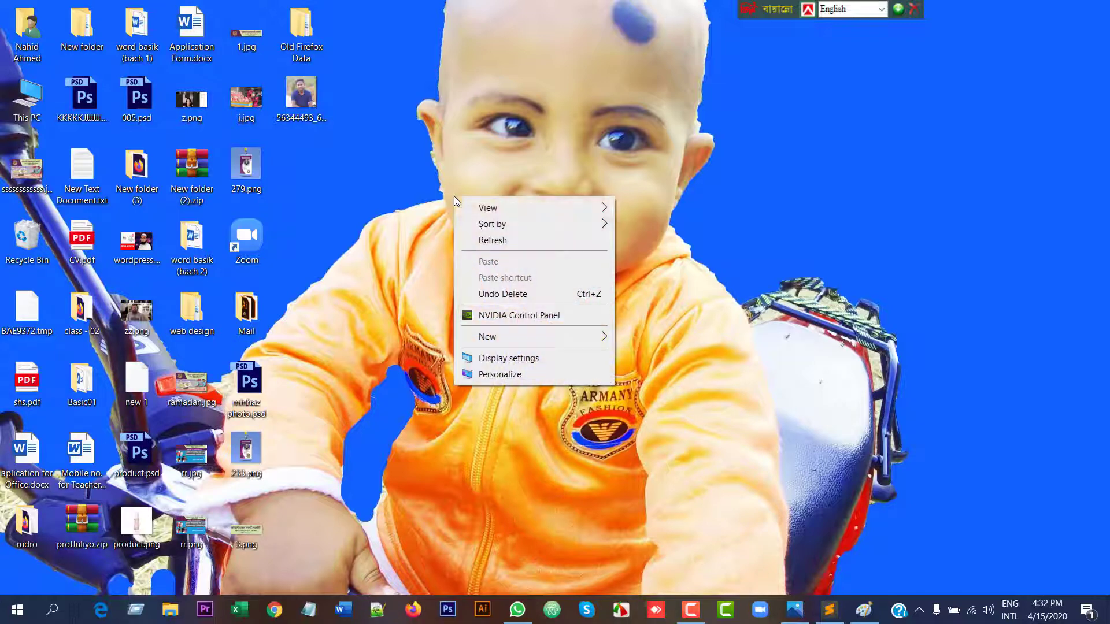
left_click(483, 238)
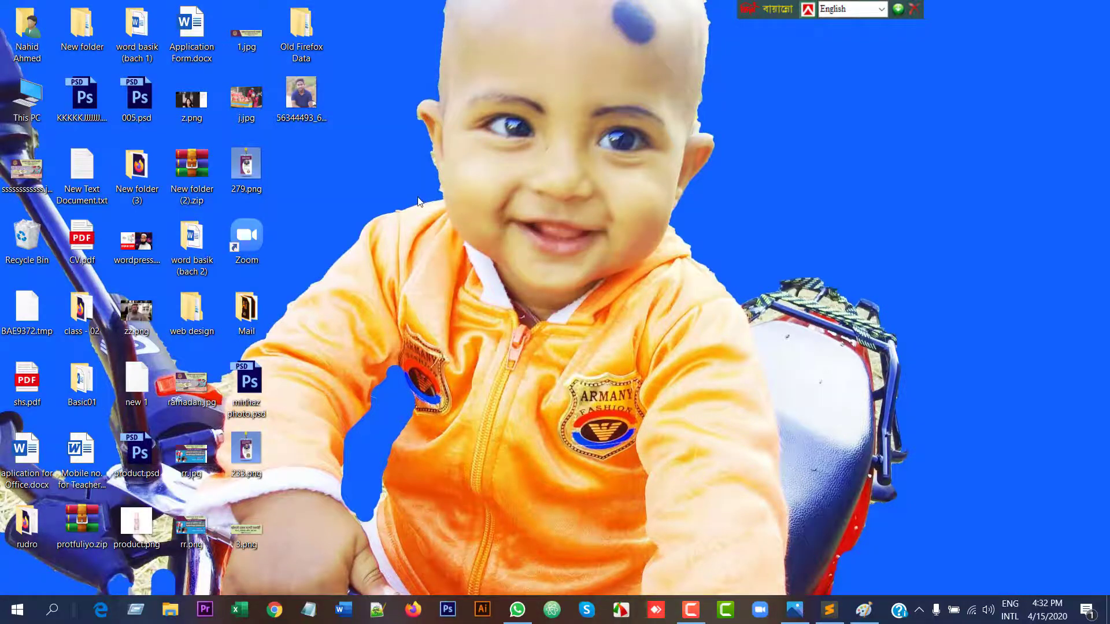
right_click(417, 260)
left_click(450, 305)
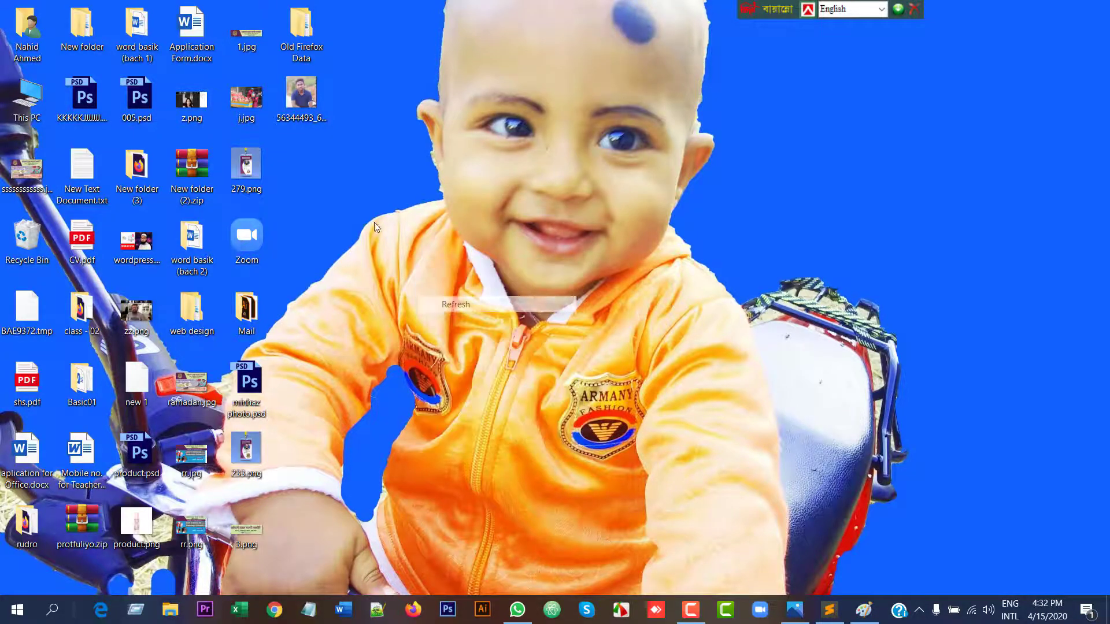
right_click(368, 213)
left_click(403, 256)
right_click(363, 200)
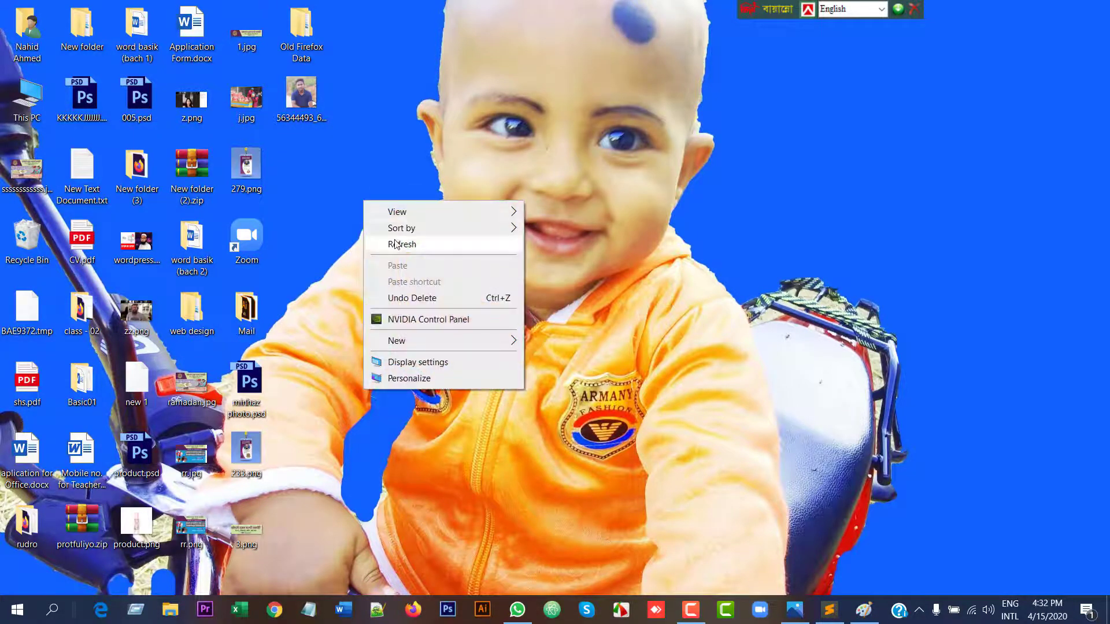
left_click(397, 244)
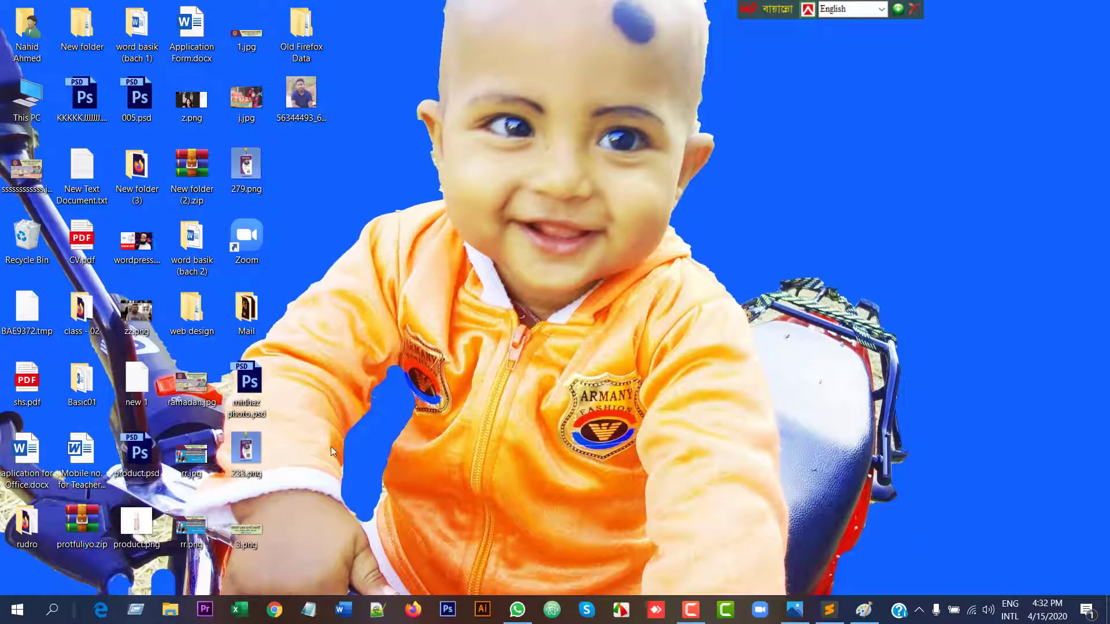
Switch to Firefox and search Google for xampp.
left_click(413, 611)
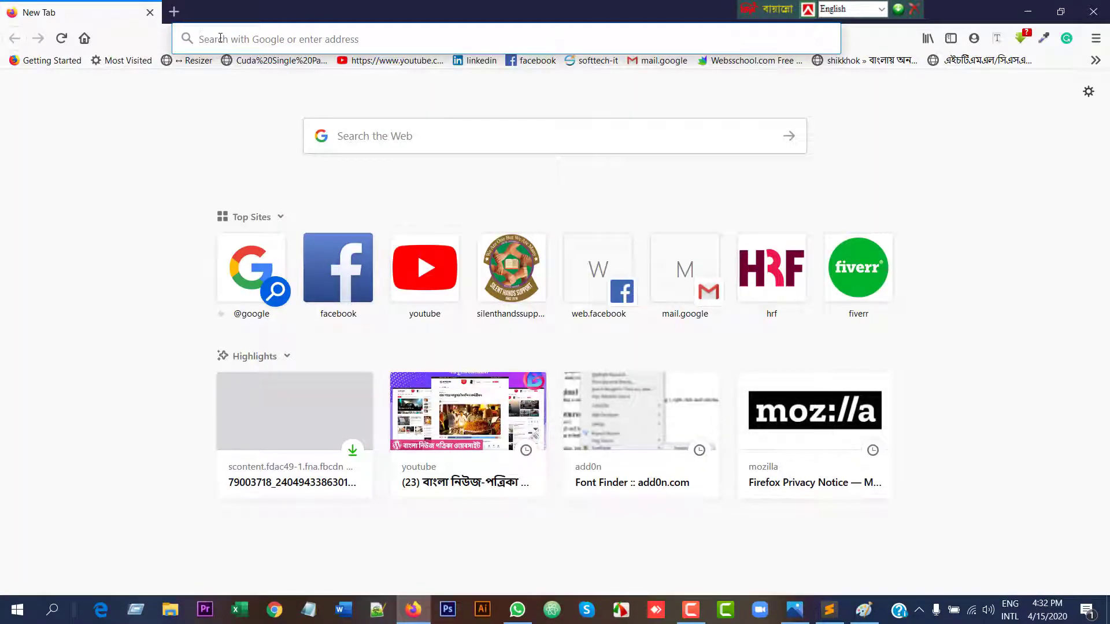
type("x")
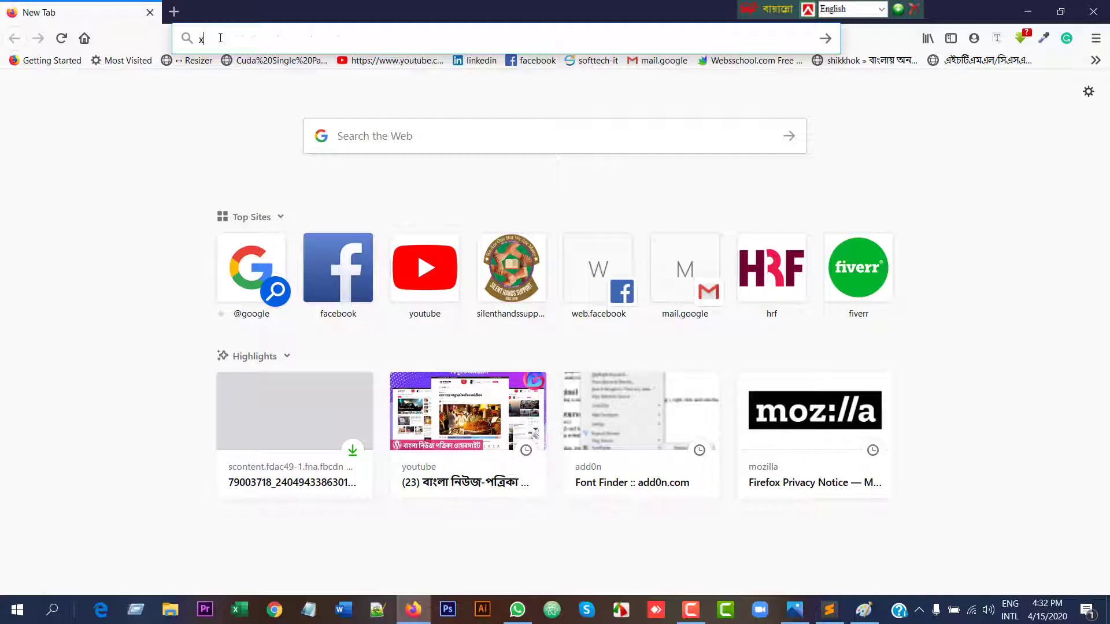
type("ampp")
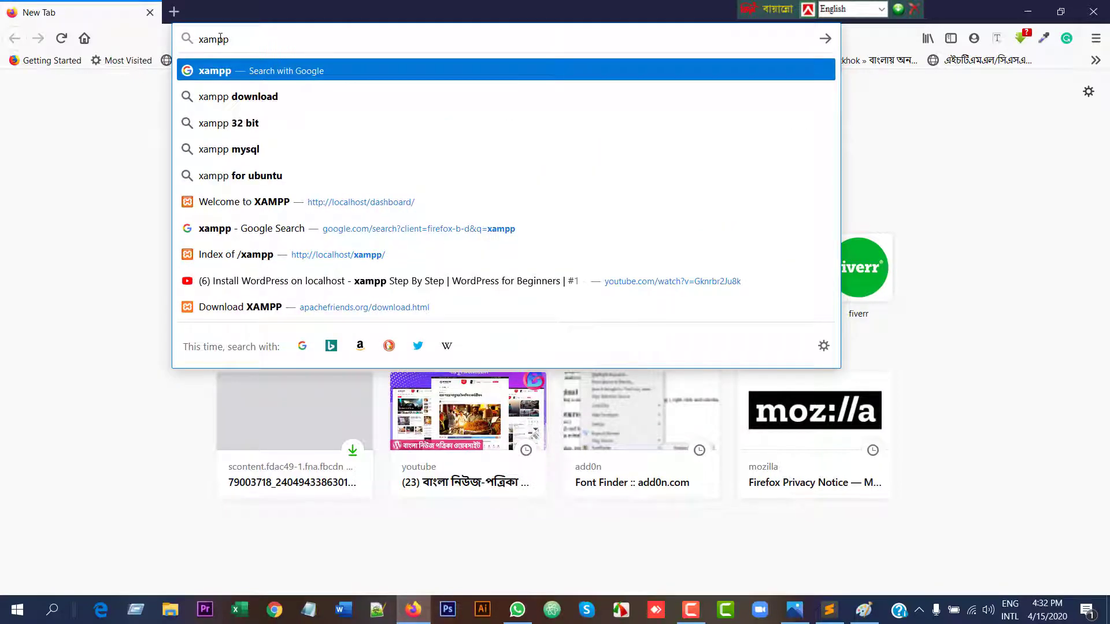
key("Return")
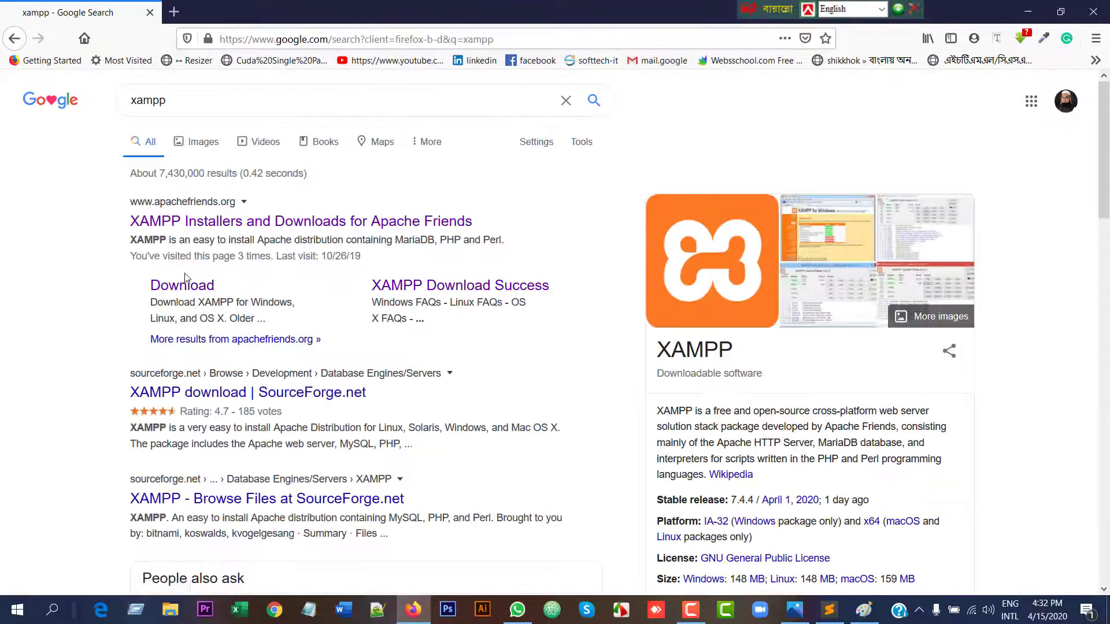
Open the Apache Friends "XAMPP Installers and Downloads" search result in a new tab and bring it to the front.
right_click(163, 225)
left_click(192, 231)
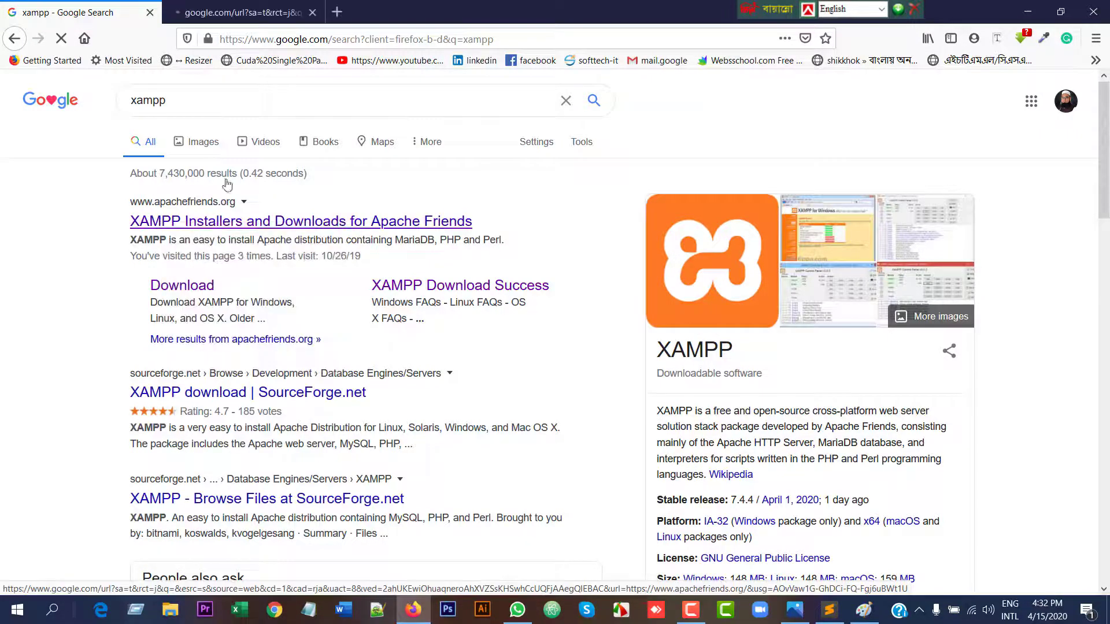
left_click(240, 13)
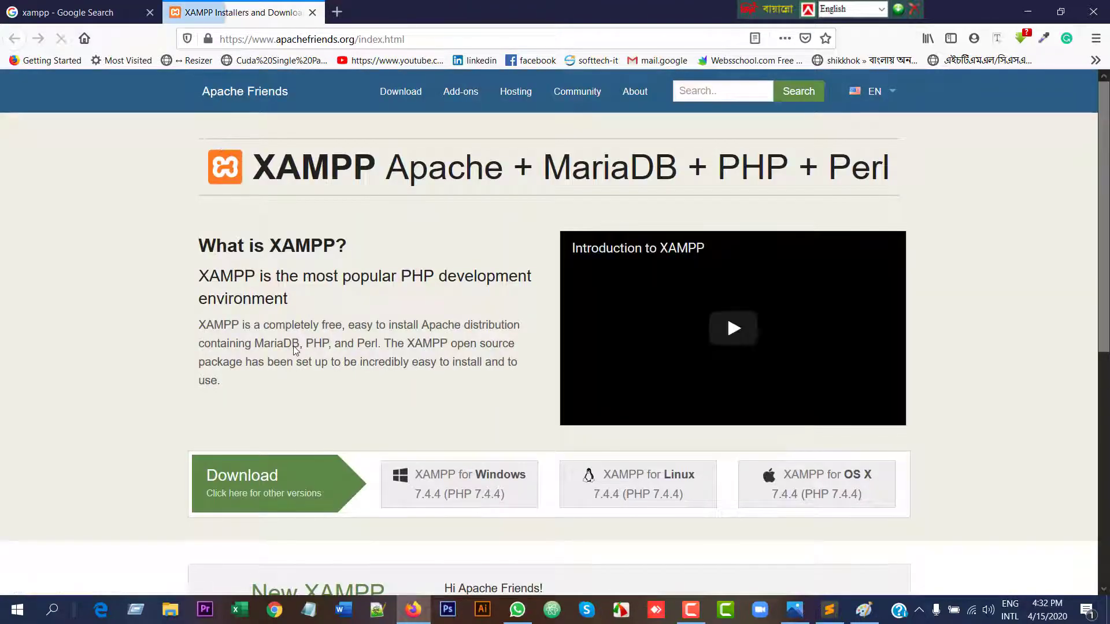
Download the XAMPP for Windows 7.4.4 installer and save the file.
scroll(296, 405, "down", 2)
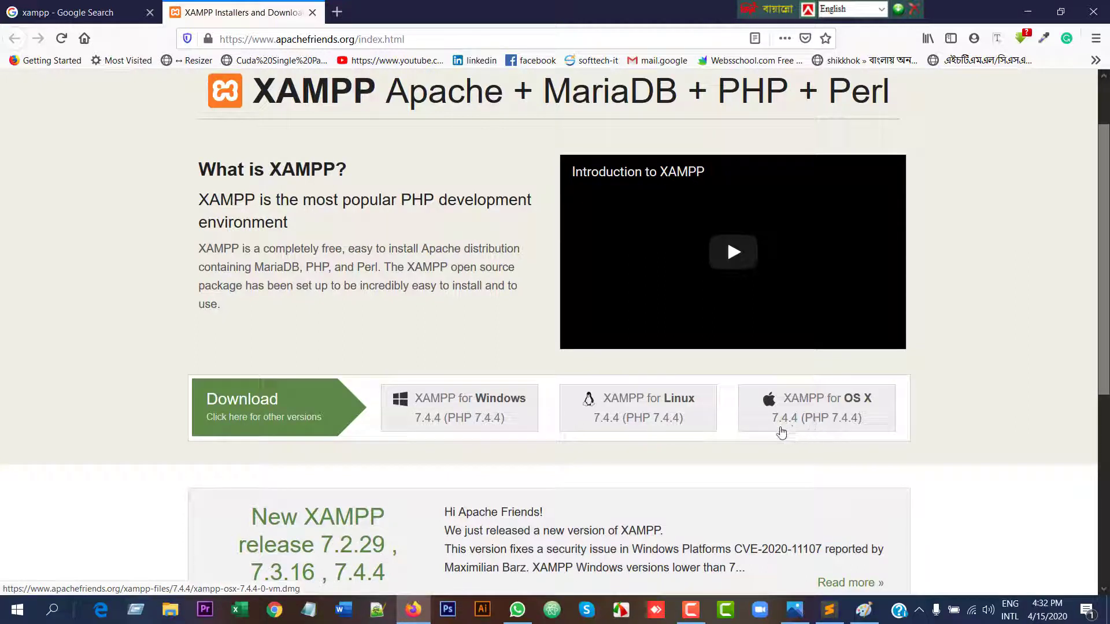
left_click(457, 415)
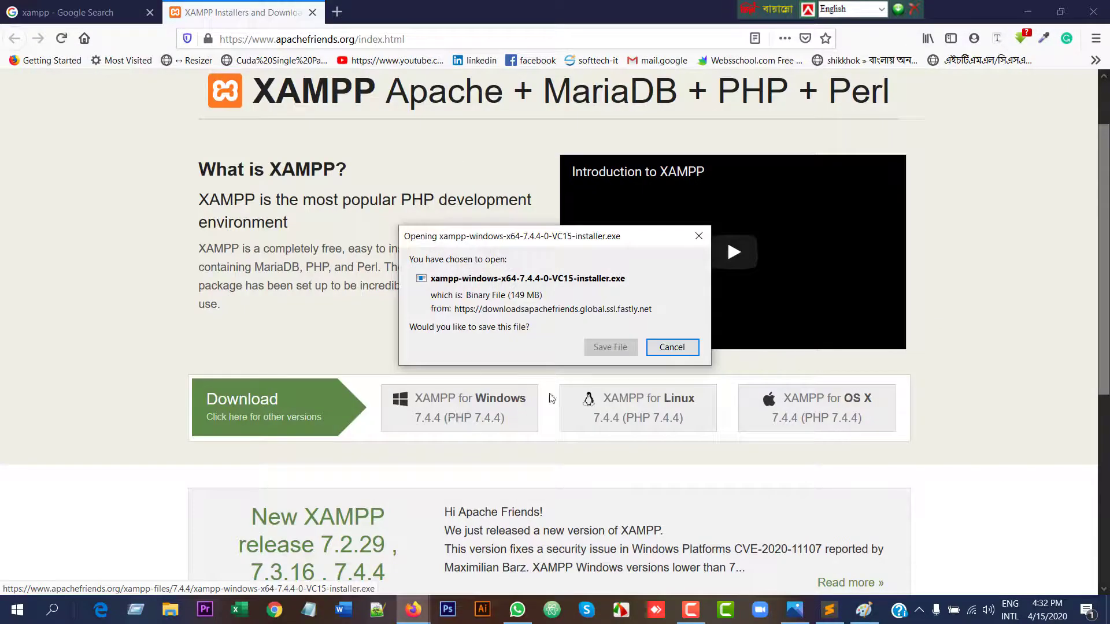
left_click(609, 349)
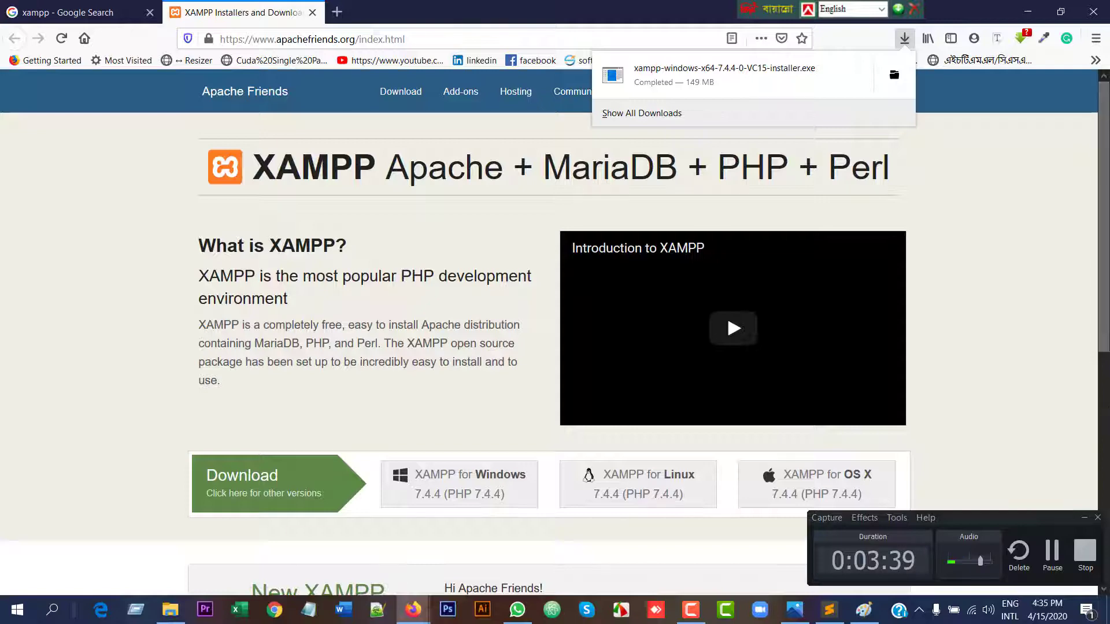
Run the downloaded XAMPP installer from its folder and continue past the antivirus and User Account Control notices.
left_click(897, 74)
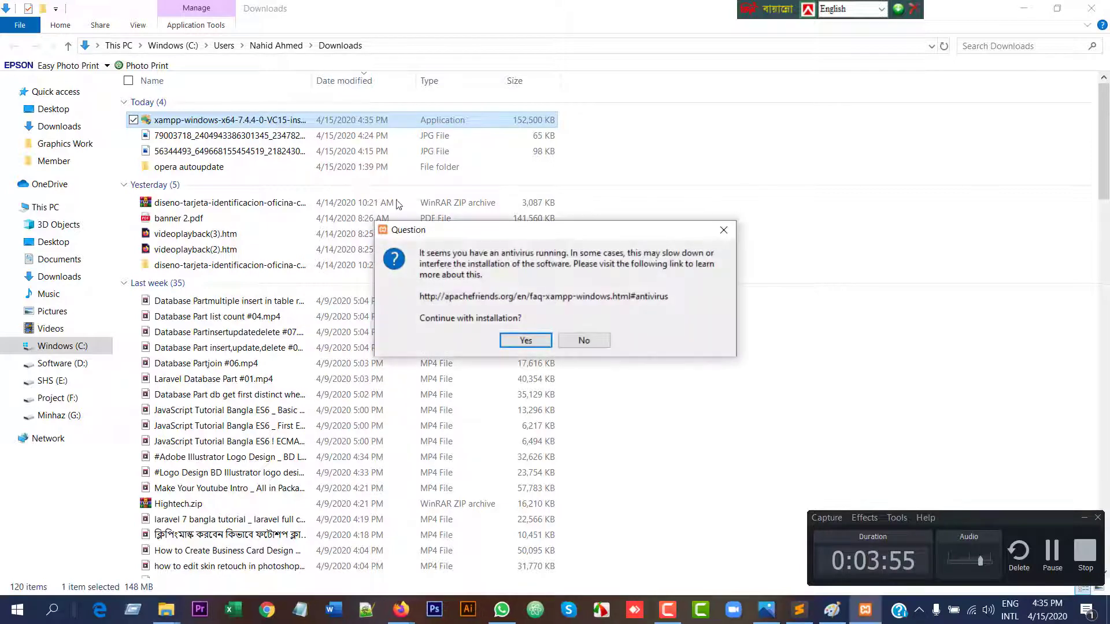
left_click(525, 340)
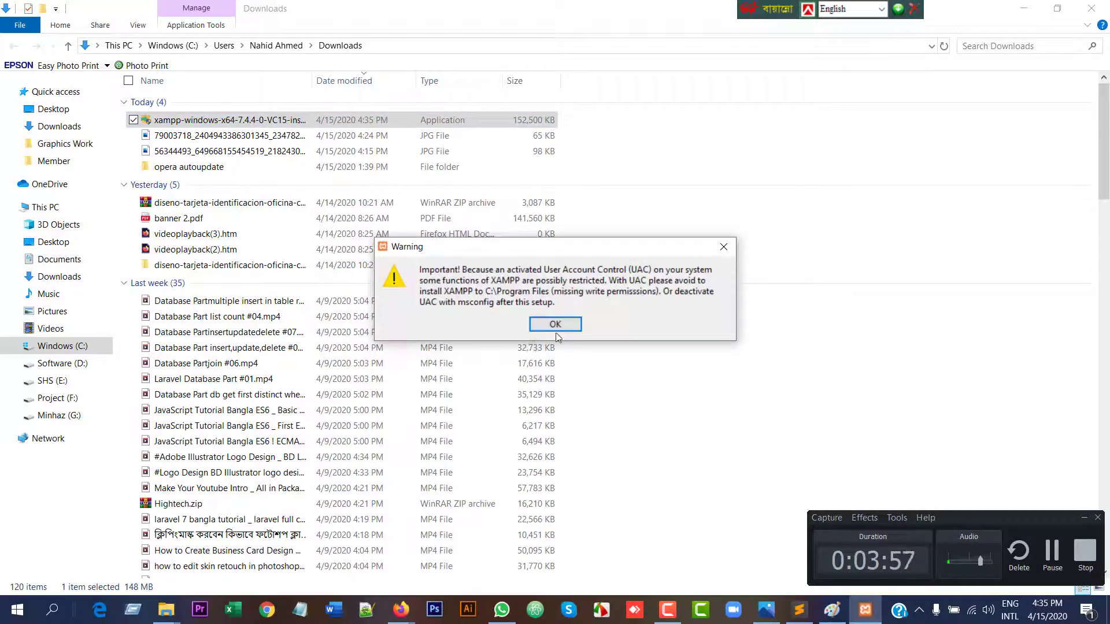
left_click(555, 326)
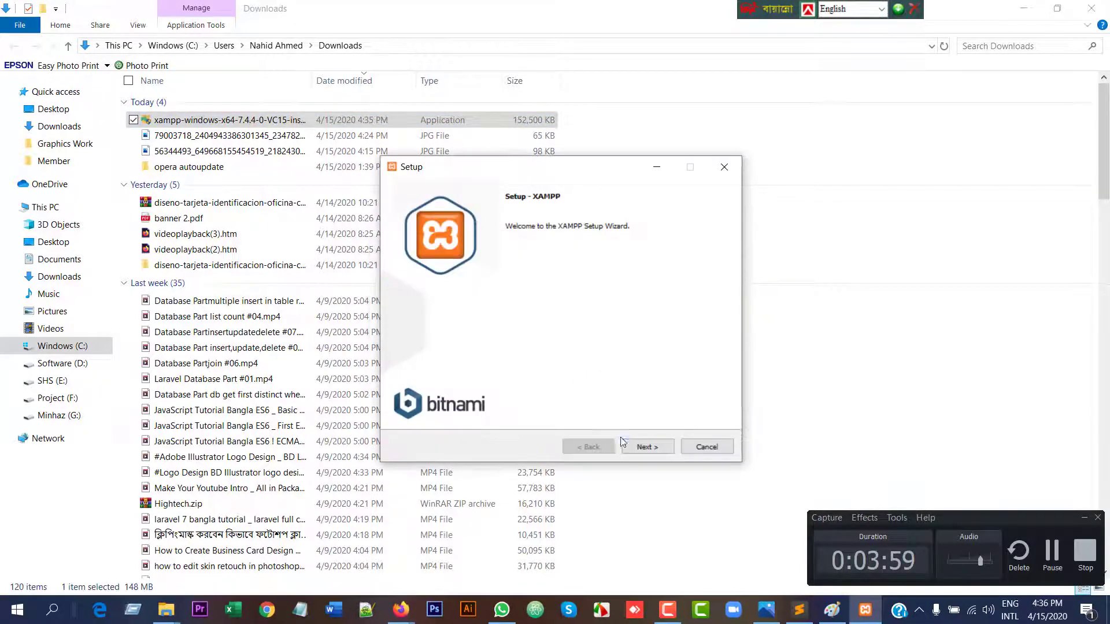
Keep all XAMPP components selected and try C:\xampp as the installation folder.
left_click(649, 447)
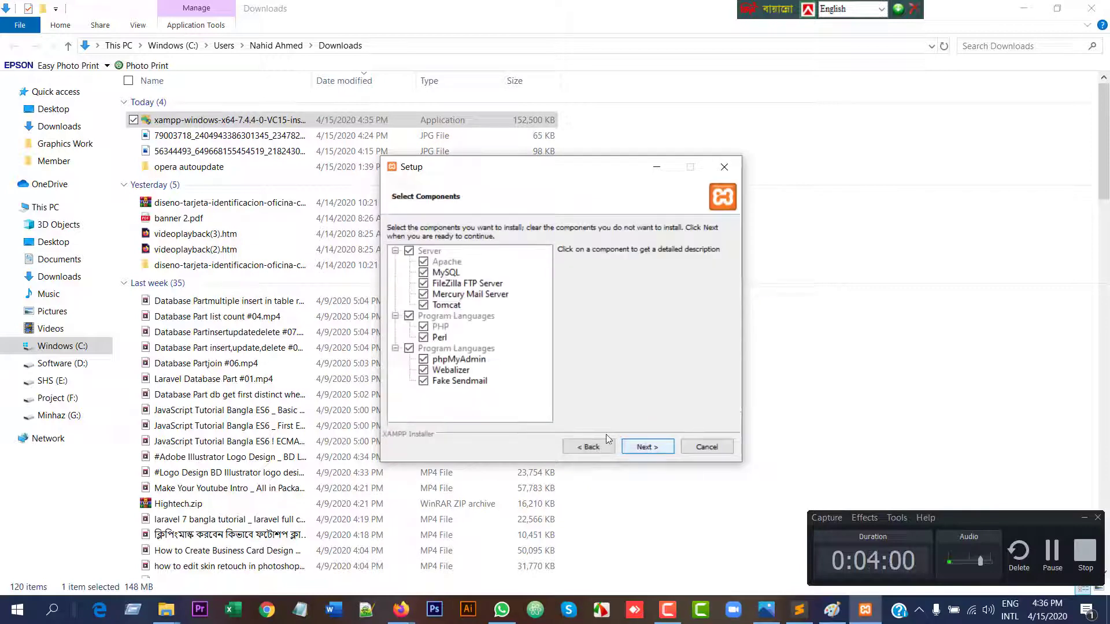
left_click(643, 449)
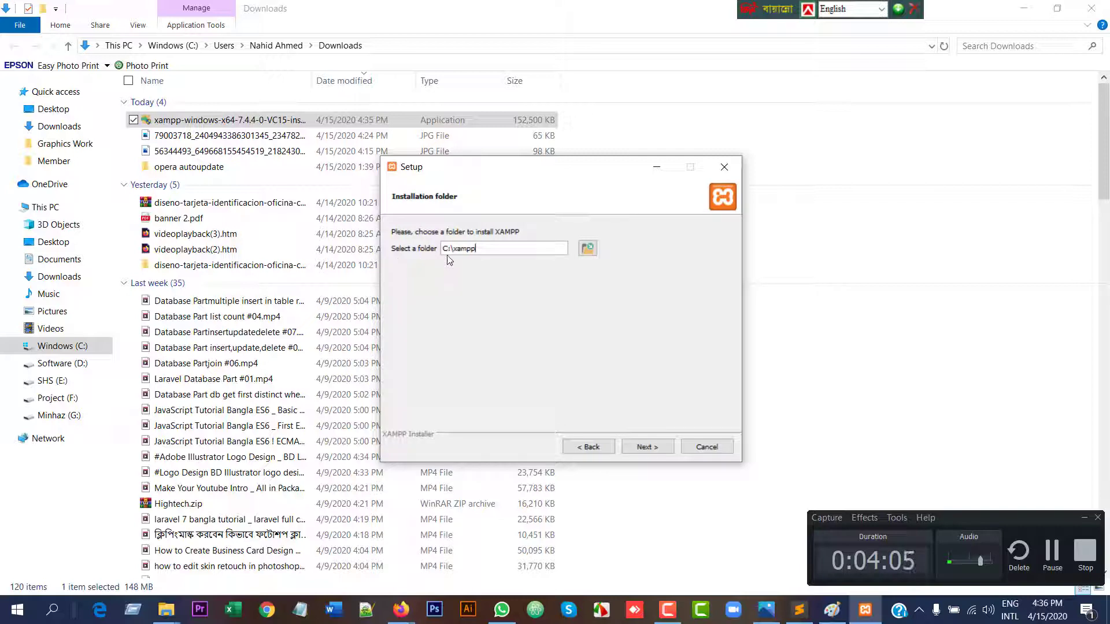
left_click(652, 448)
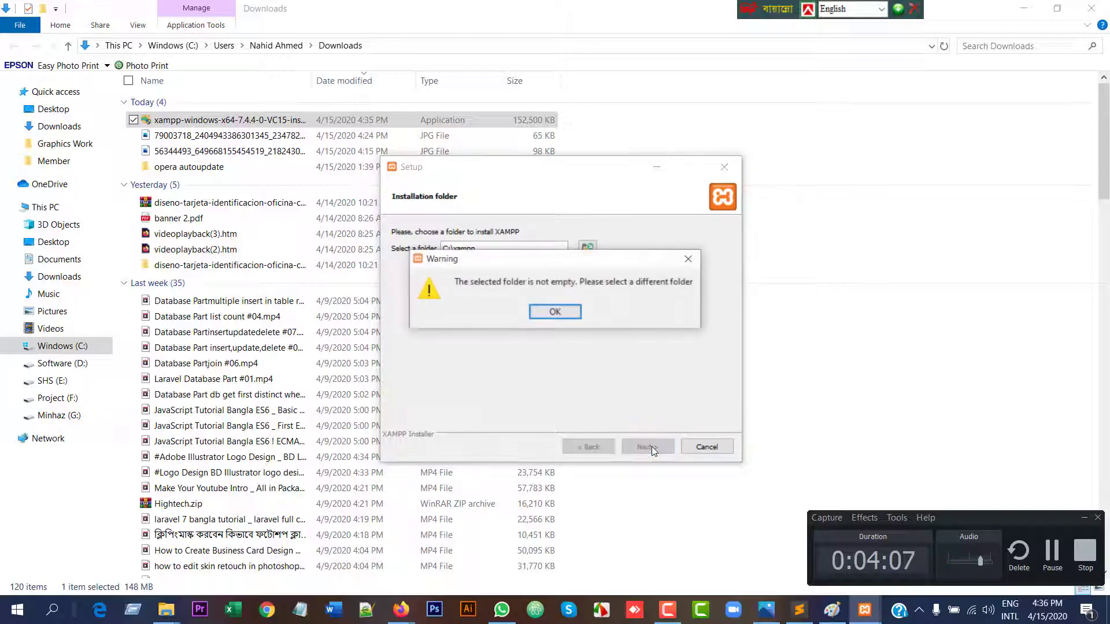
left_click(563, 316)
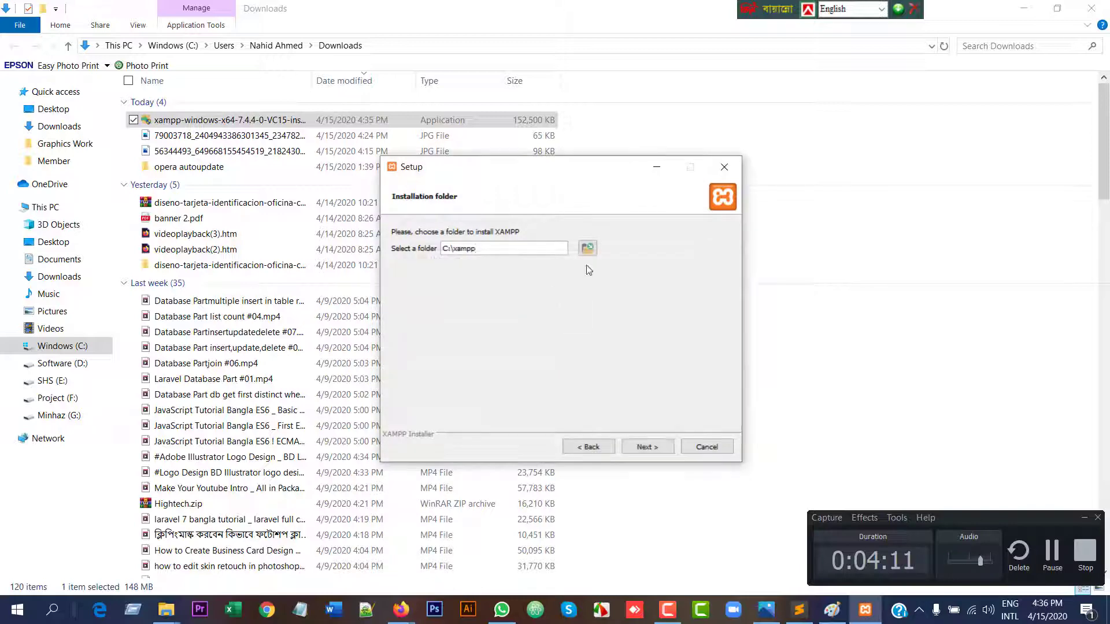
Delete the existing xampp folder from the C: drive while browsing for a location, and use C:\xampp as the installation folder.
left_click(587, 247)
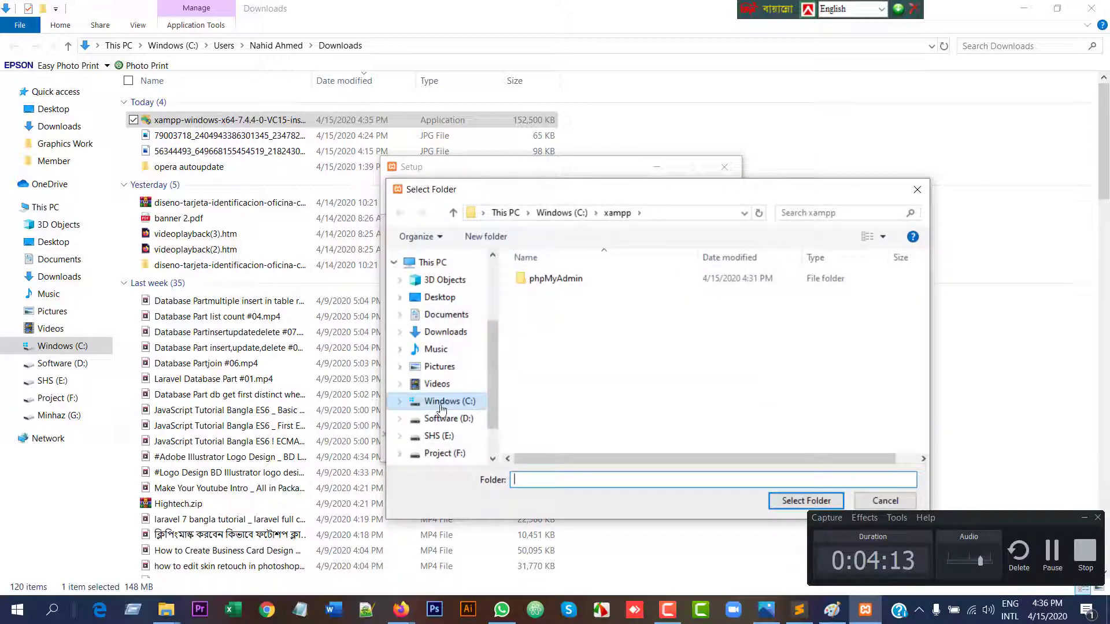
scroll(456, 404, "down", 1)
left_click(457, 379)
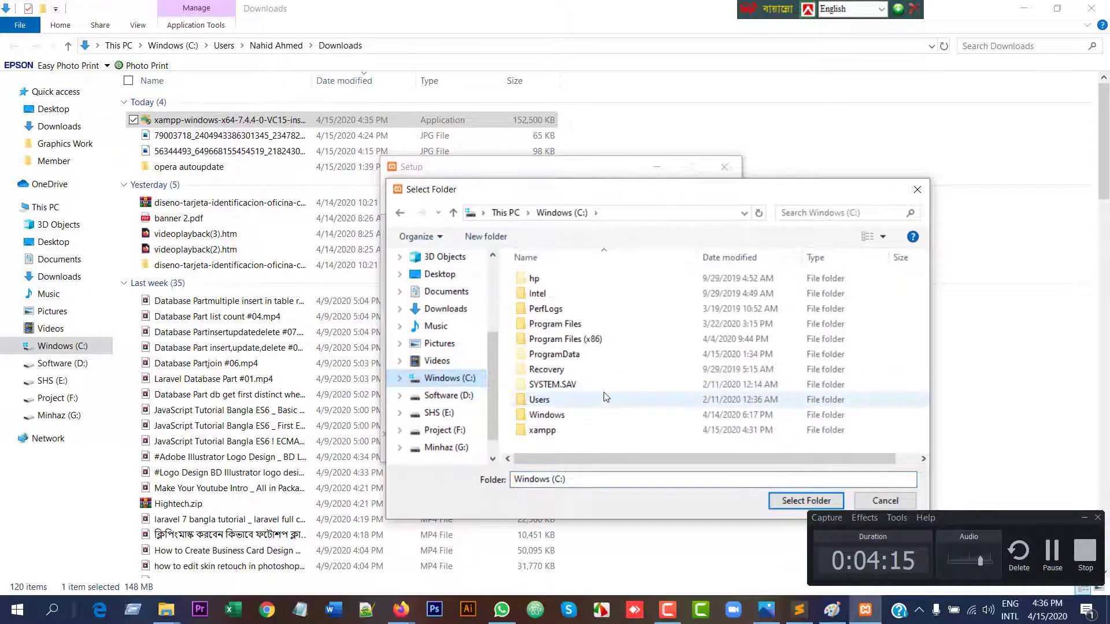
right_click(557, 431)
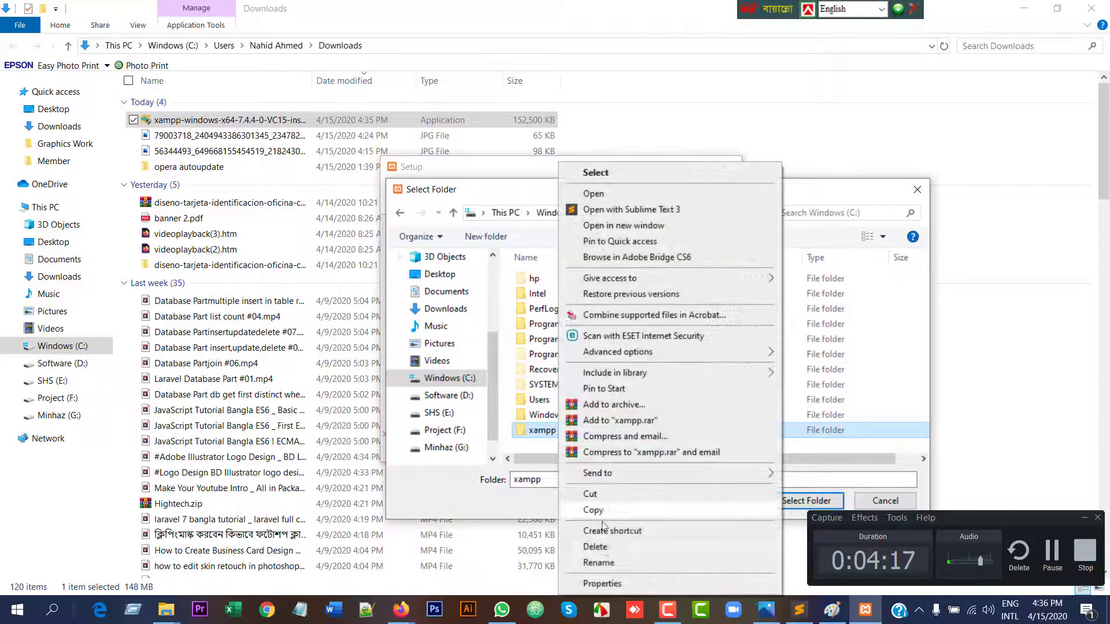
left_click(595, 547)
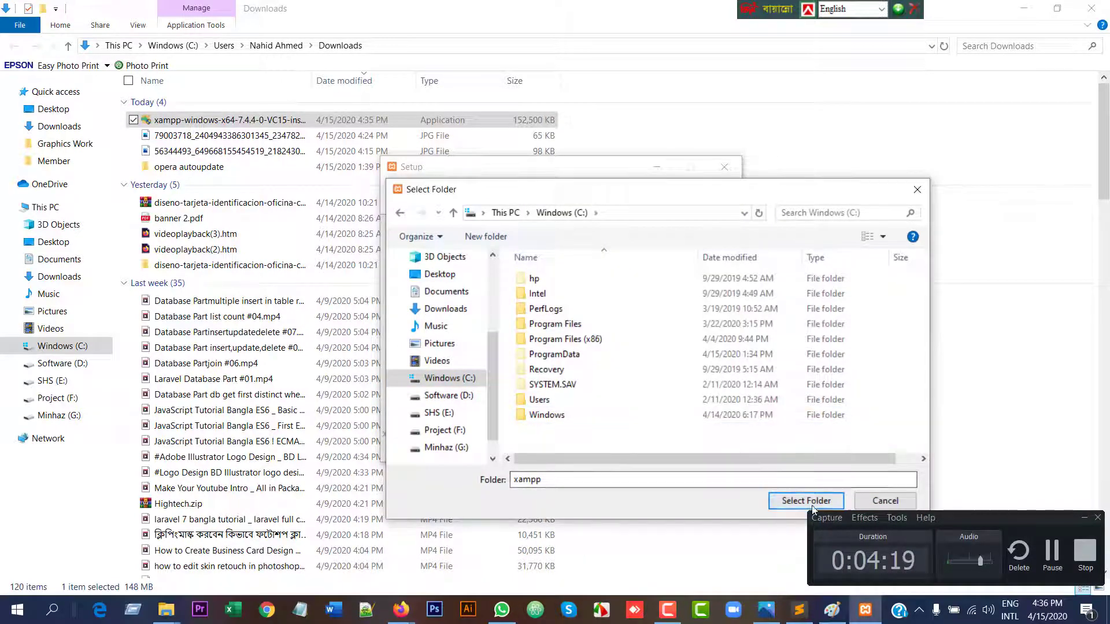
left_click(791, 501)
left_click(655, 448)
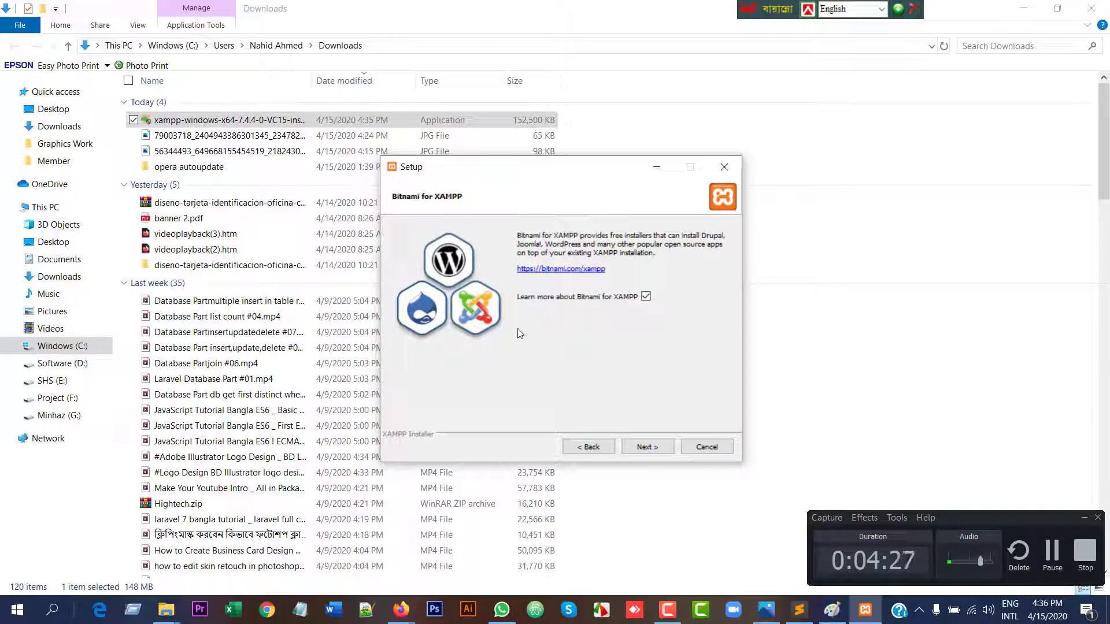
Continue past the Bitnami offer, close the web page it opens, and start the XAMPP installation.
left_click(661, 451)
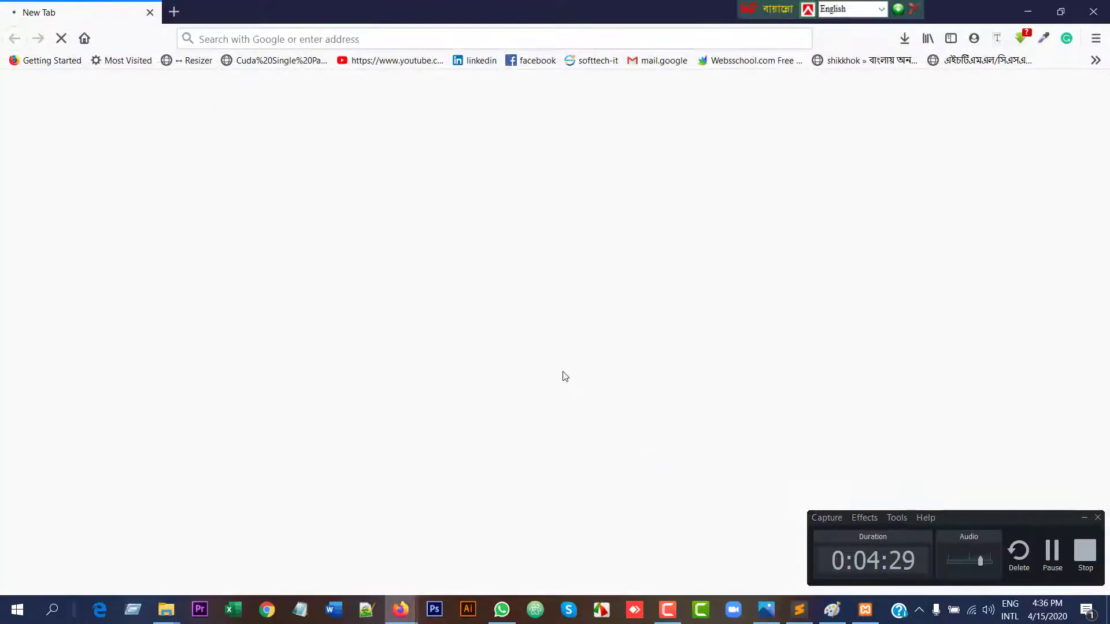
left_click(149, 12)
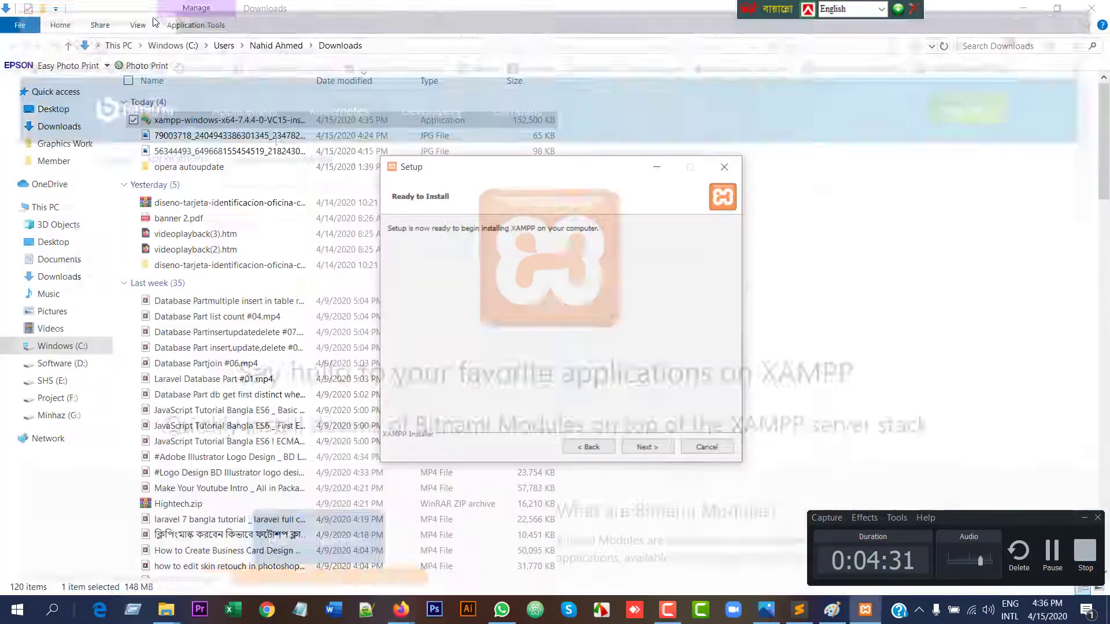
left_click(642, 448)
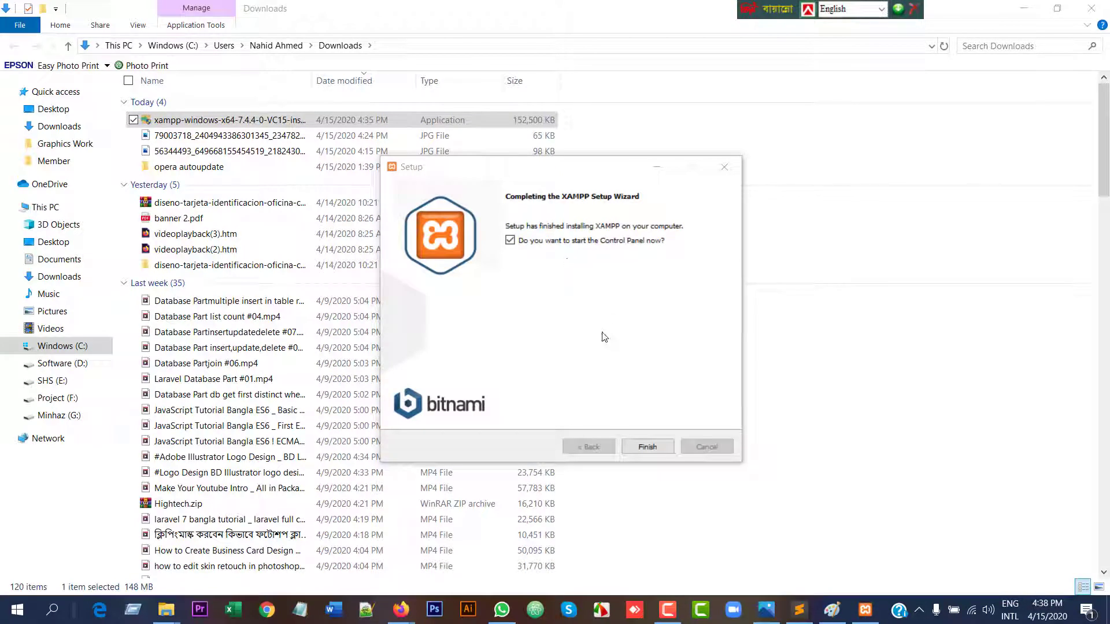
Finish the setup with the Control Panel set to start, and save English as its language.
left_click(652, 443)
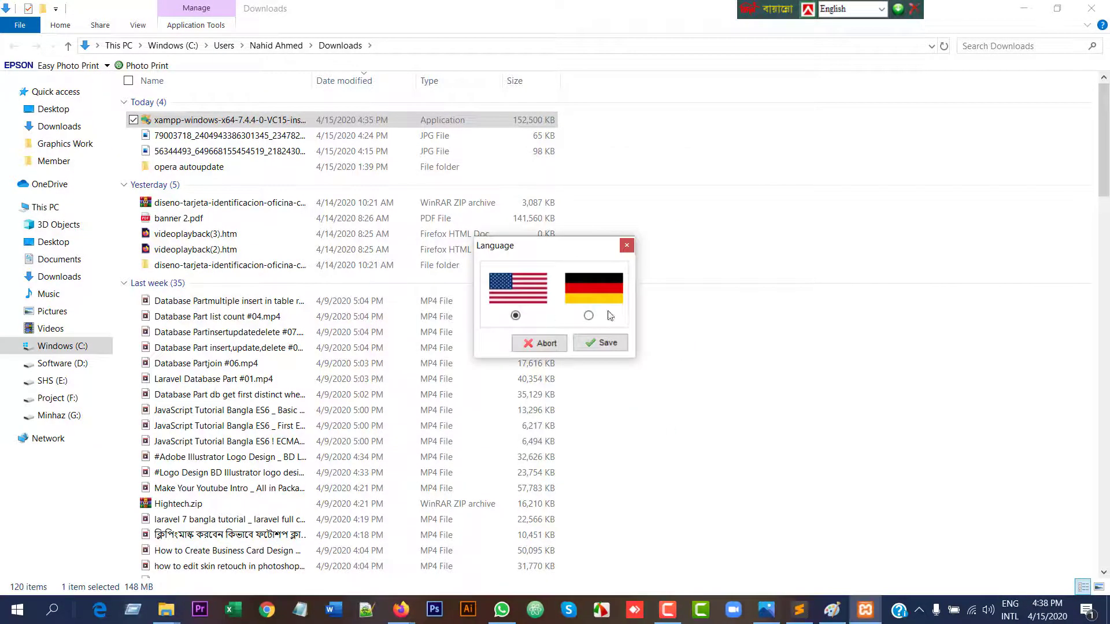
left_click(600, 343)
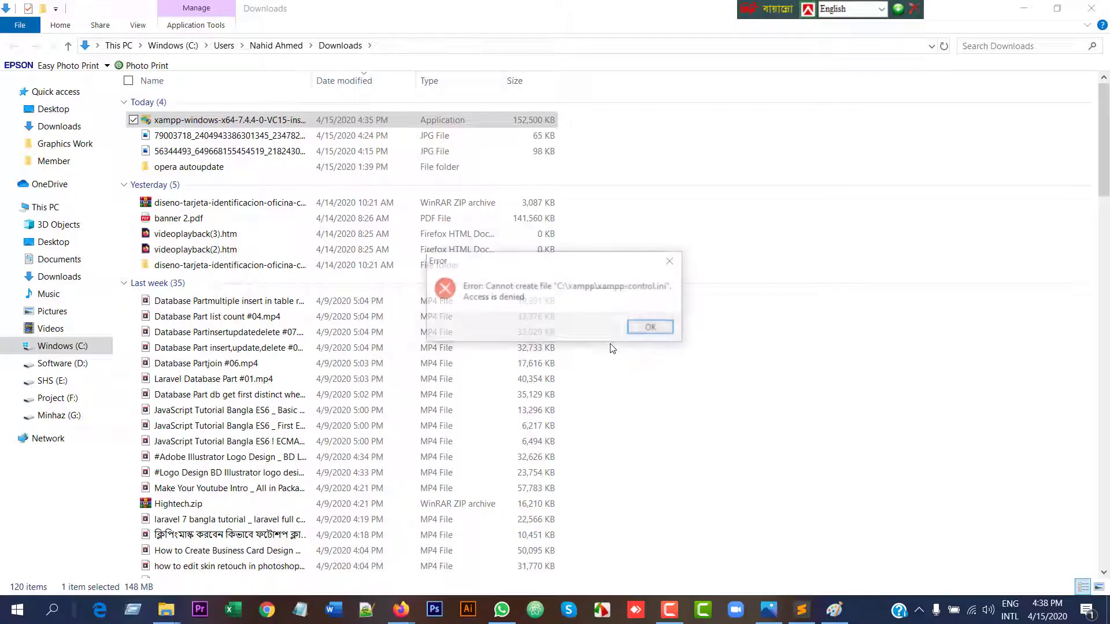
left_click(652, 328)
Close the Downloads folder window and the Firefox window.
left_click(1091, 8)
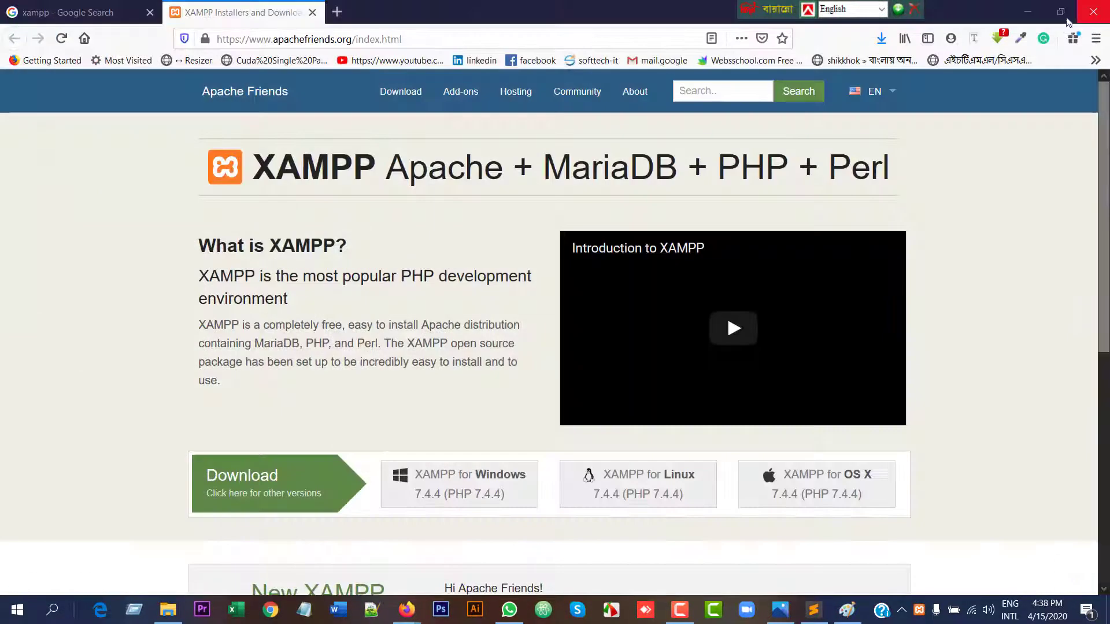
left_click(468, 11)
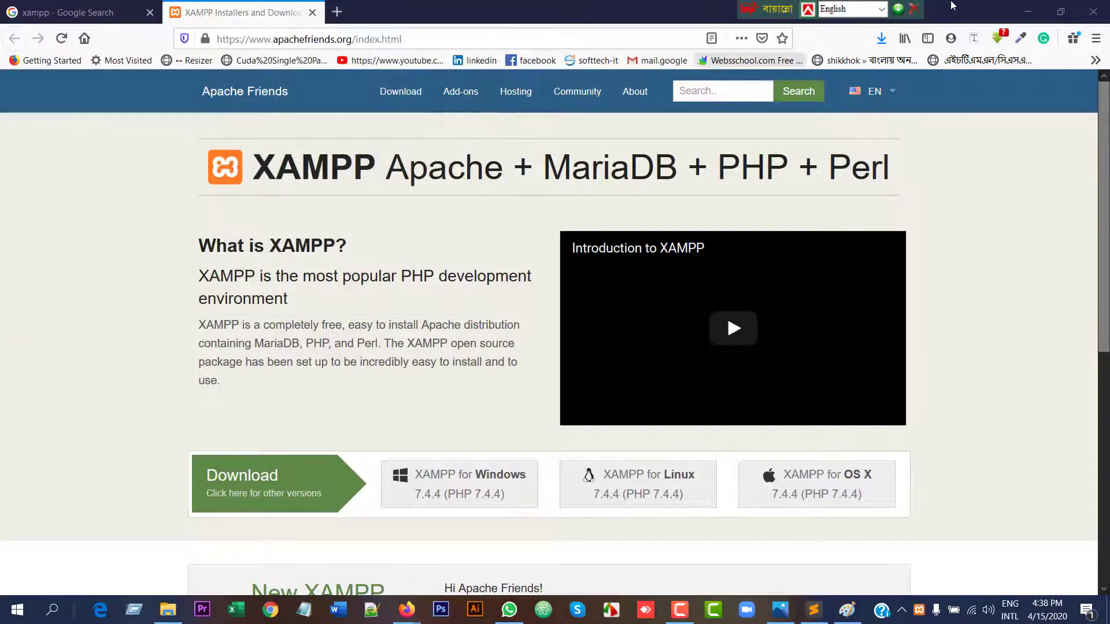
left_click(1103, 6)
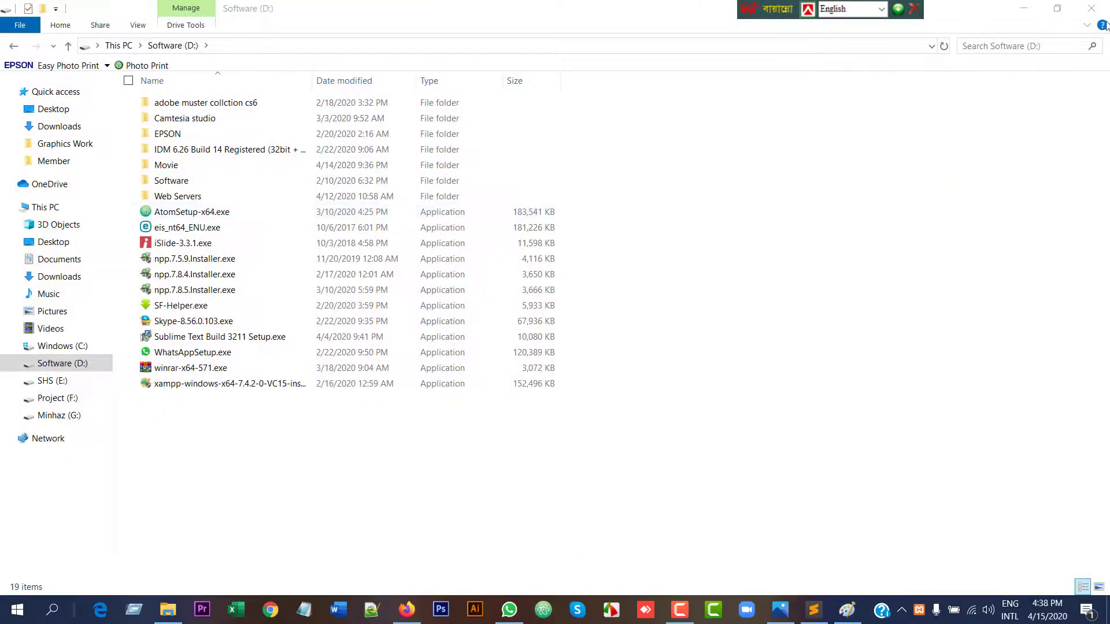
Close the Software (D:) window and open the htdocs folder inside C:\xampp from This PC.
left_click(1095, 7)
double_click(27, 97)
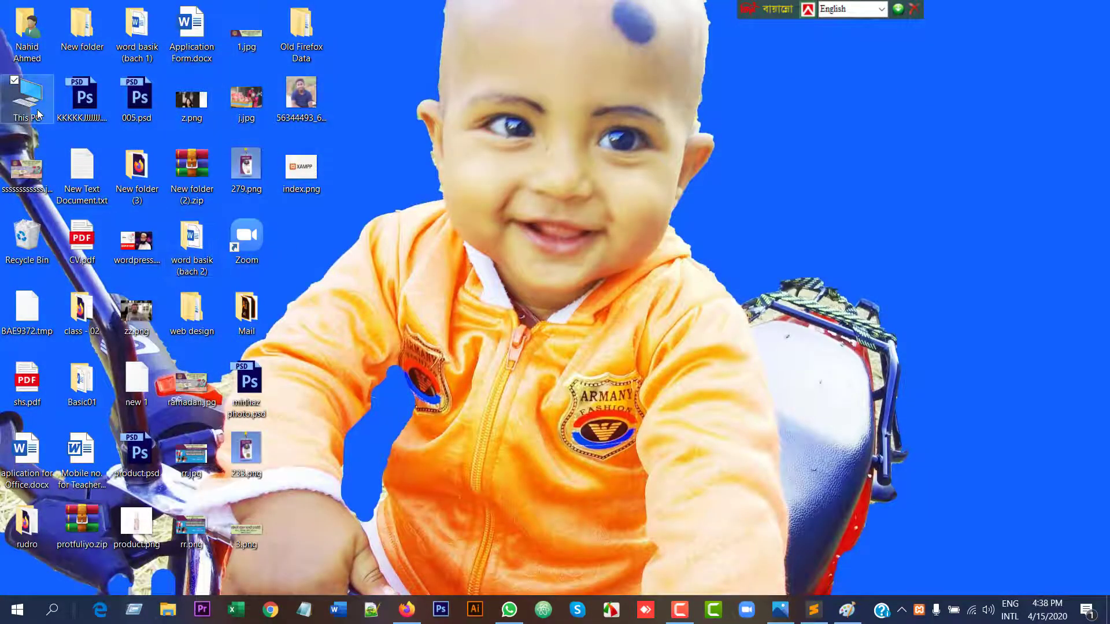
double_click(220, 224)
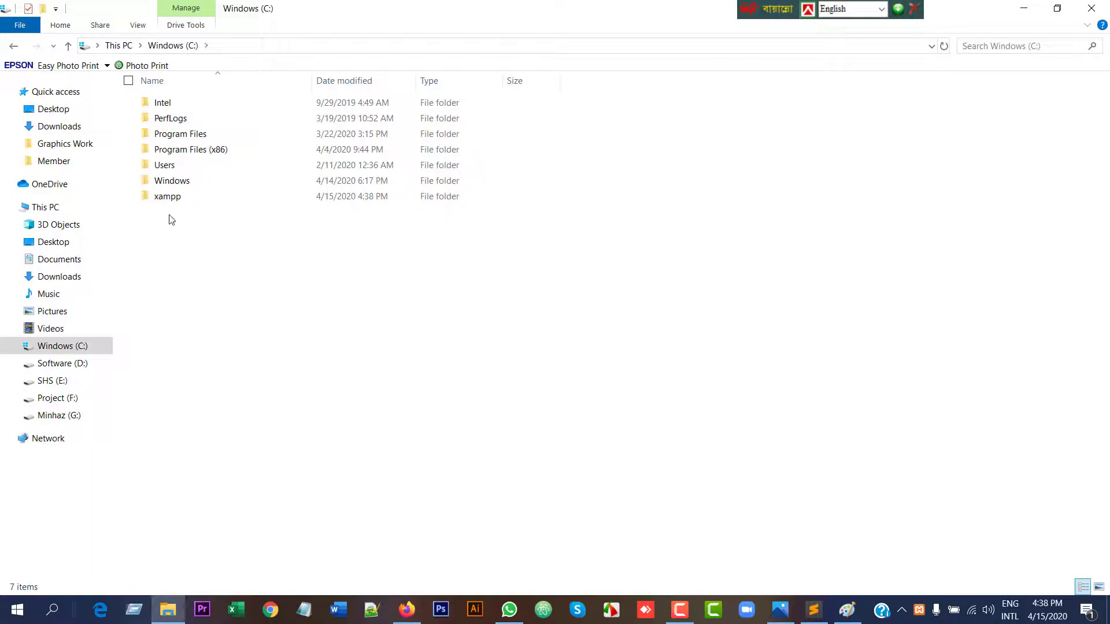
left_click(169, 200)
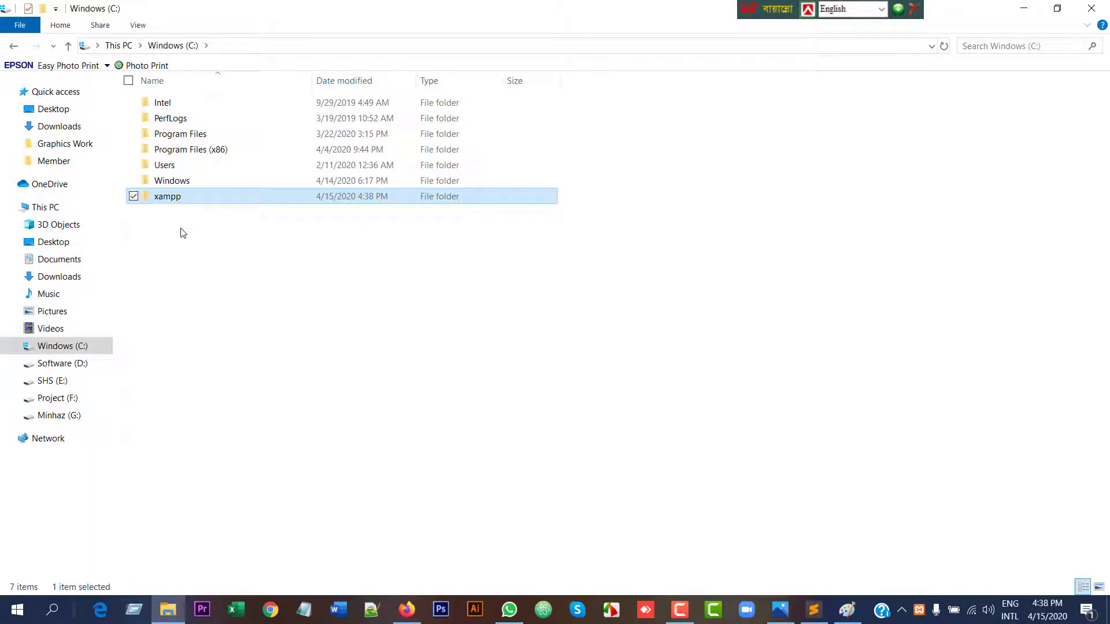
double_click(173, 199)
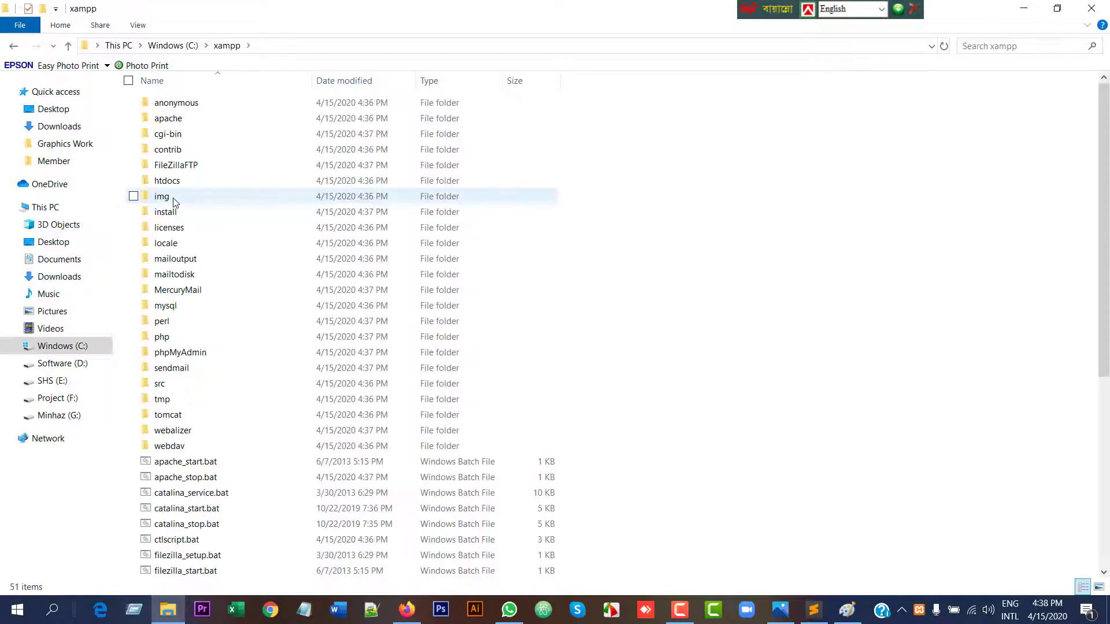
left_click(67, 45)
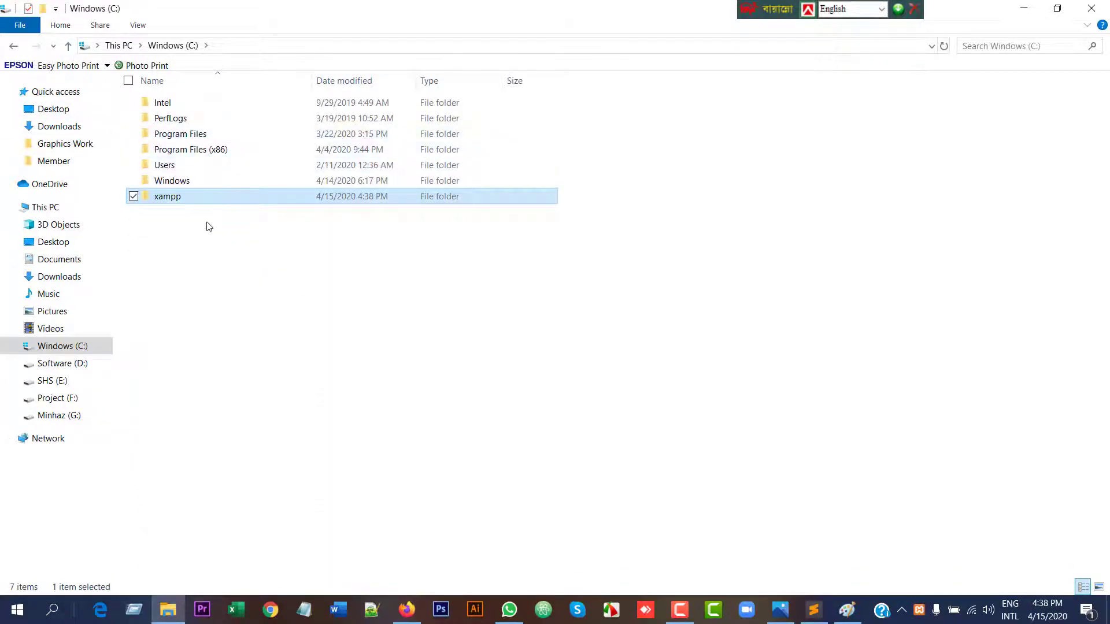
double_click(196, 199)
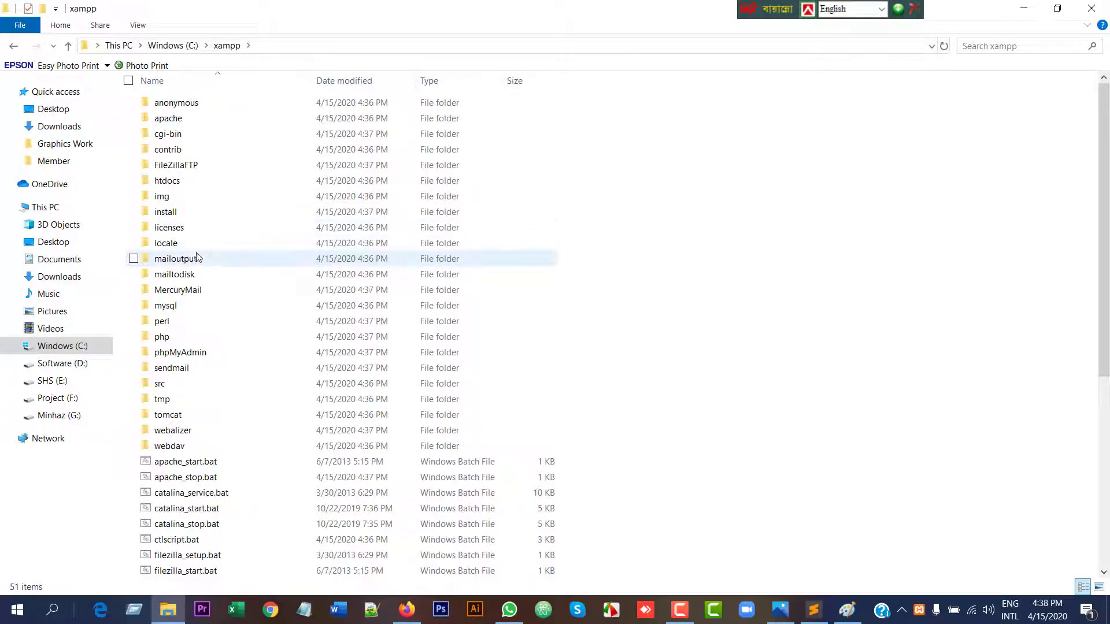
double_click(192, 183)
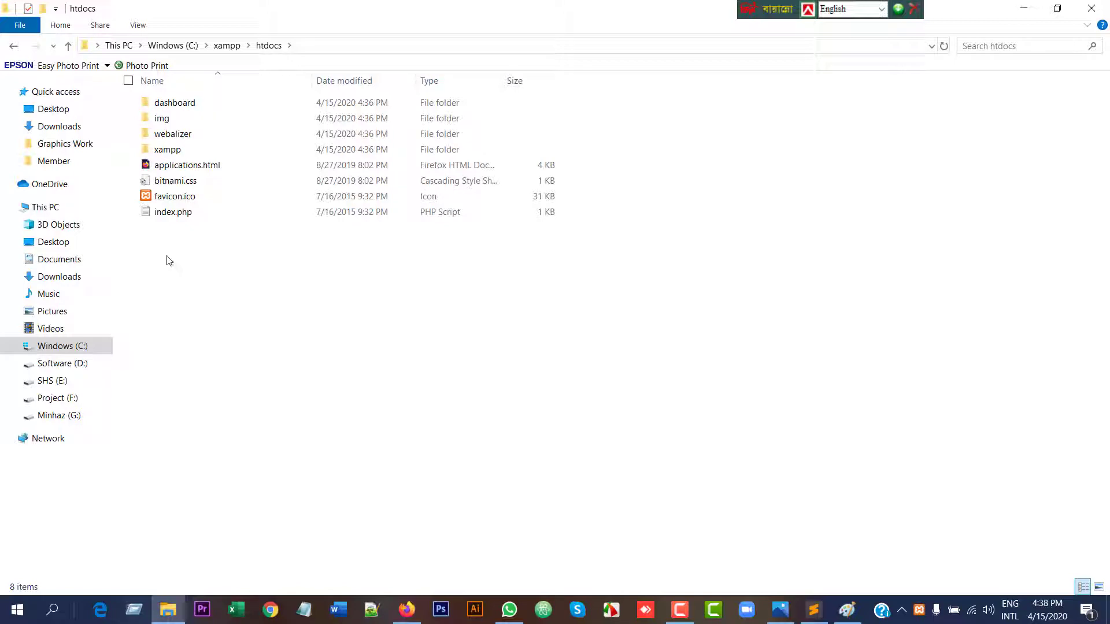
Create a new folder named test inside the htdocs folder.
right_click(195, 274)
mouse_move(300, 449)
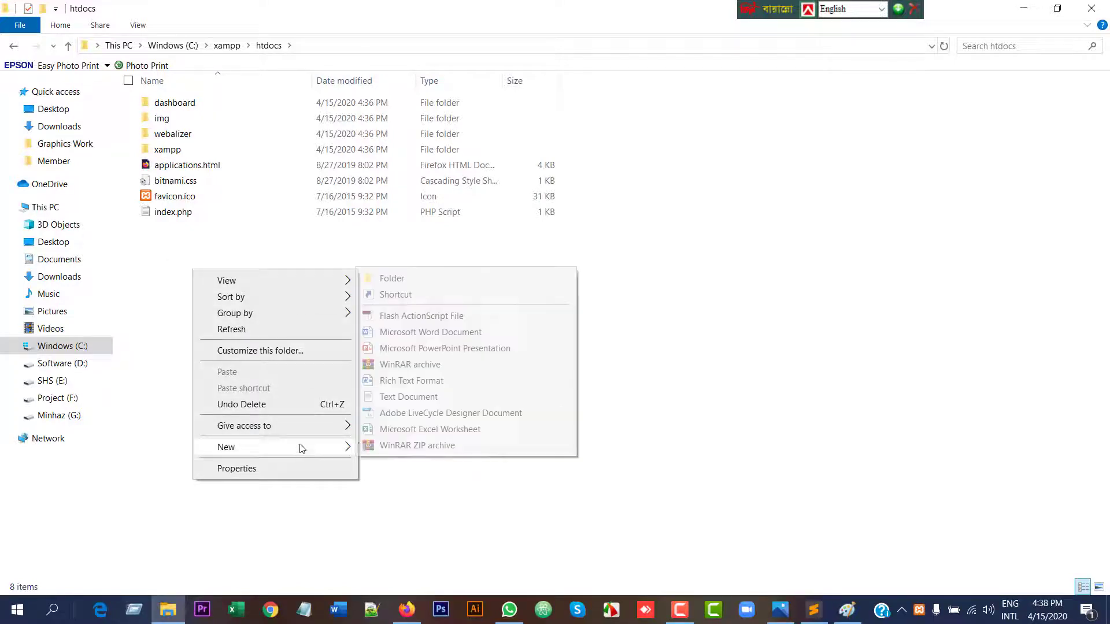
left_click(393, 279)
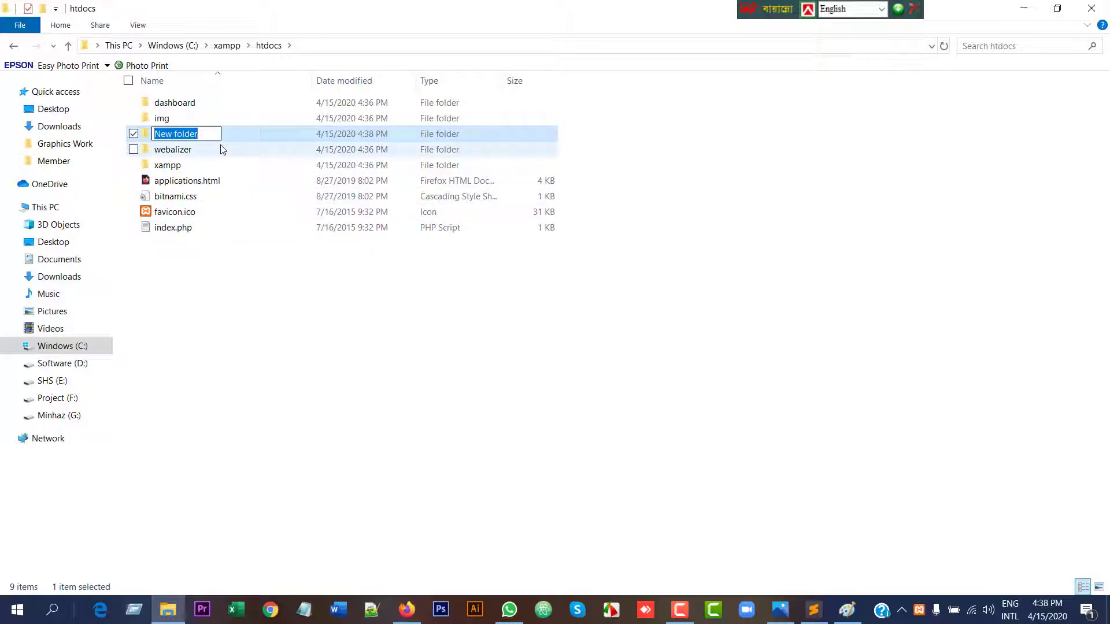
type("test")
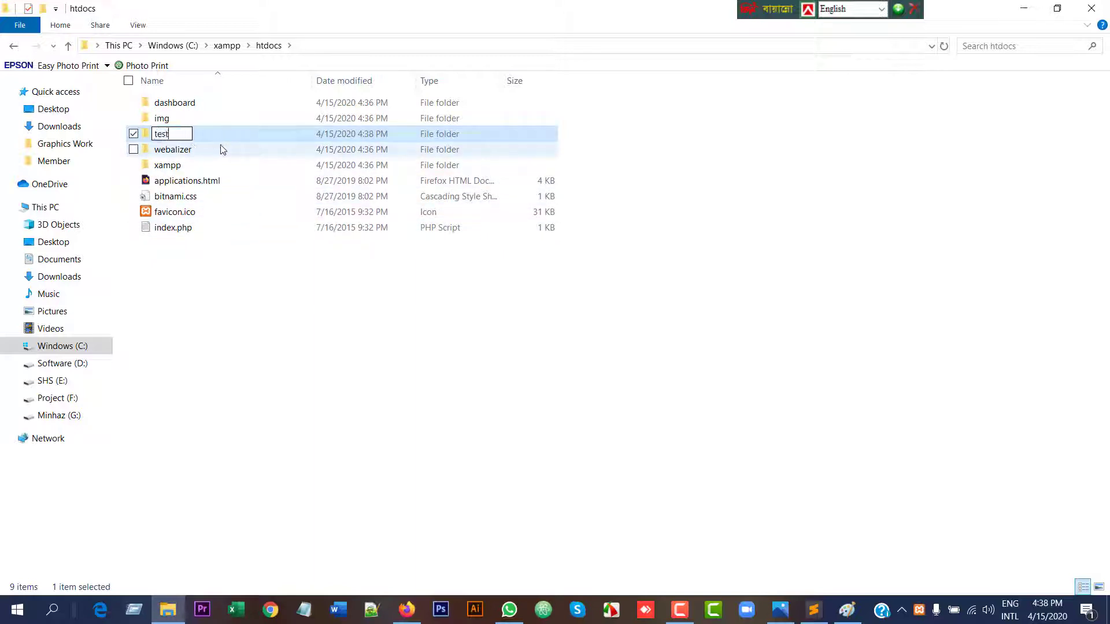
key("Return")
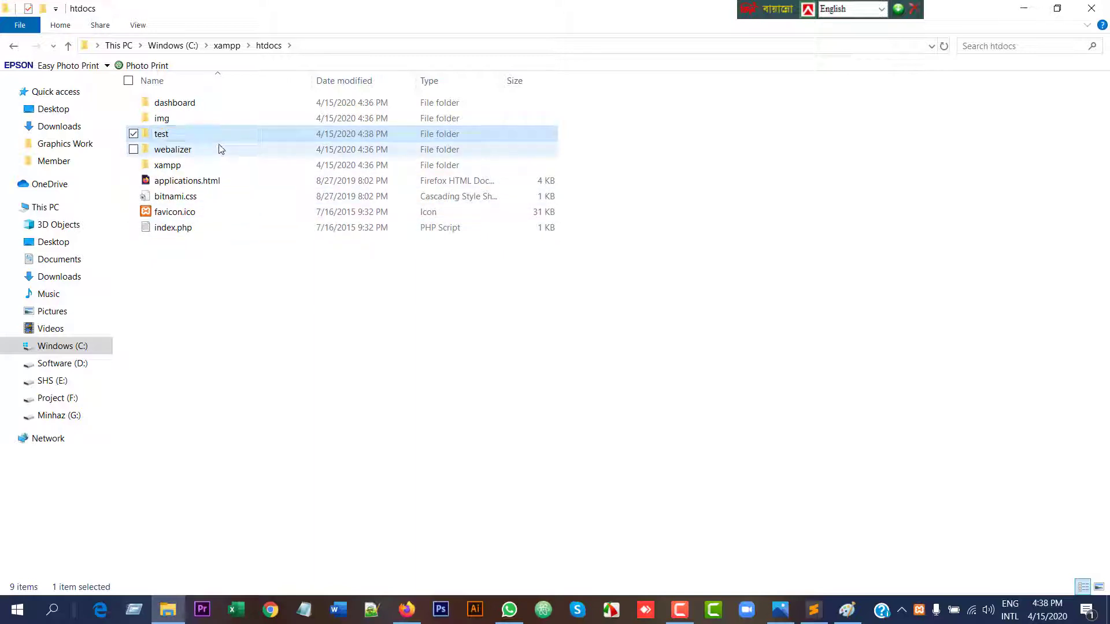
Create a text document in the test folder and rename it index.html, accepting the file extension change.
double_click(182, 135)
right_click(198, 149)
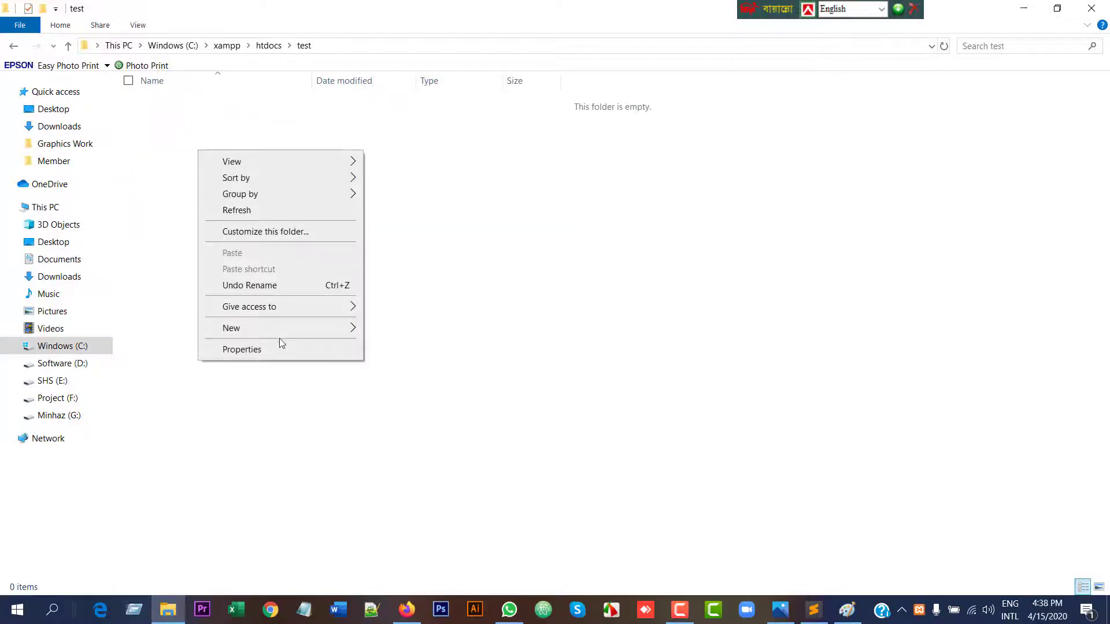
mouse_move(283, 331)
left_click(404, 448)
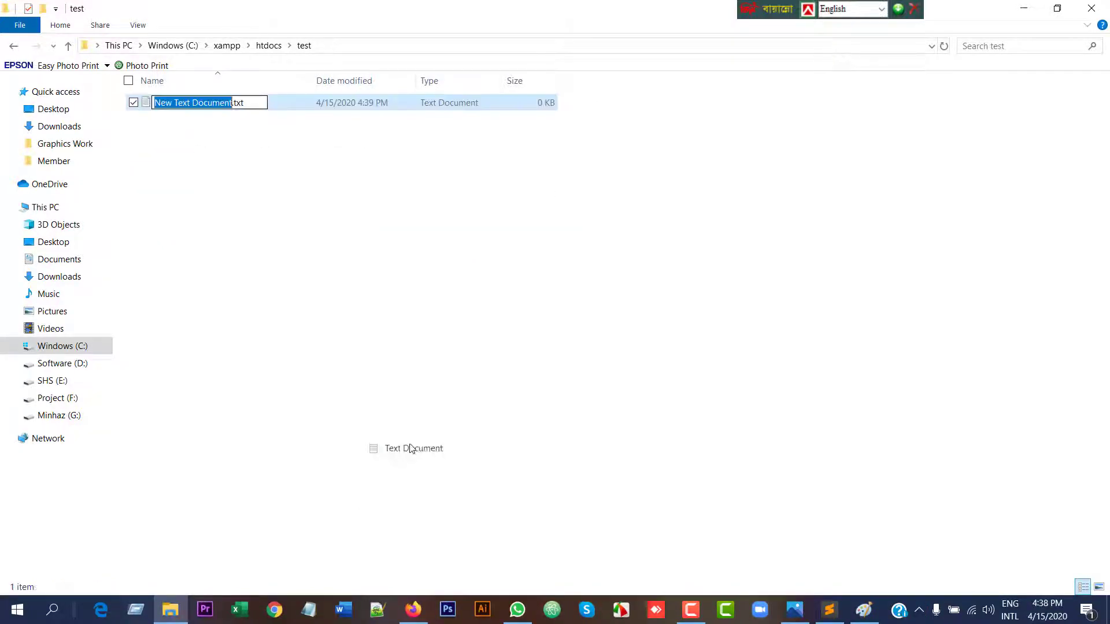
key("ctrl+a")
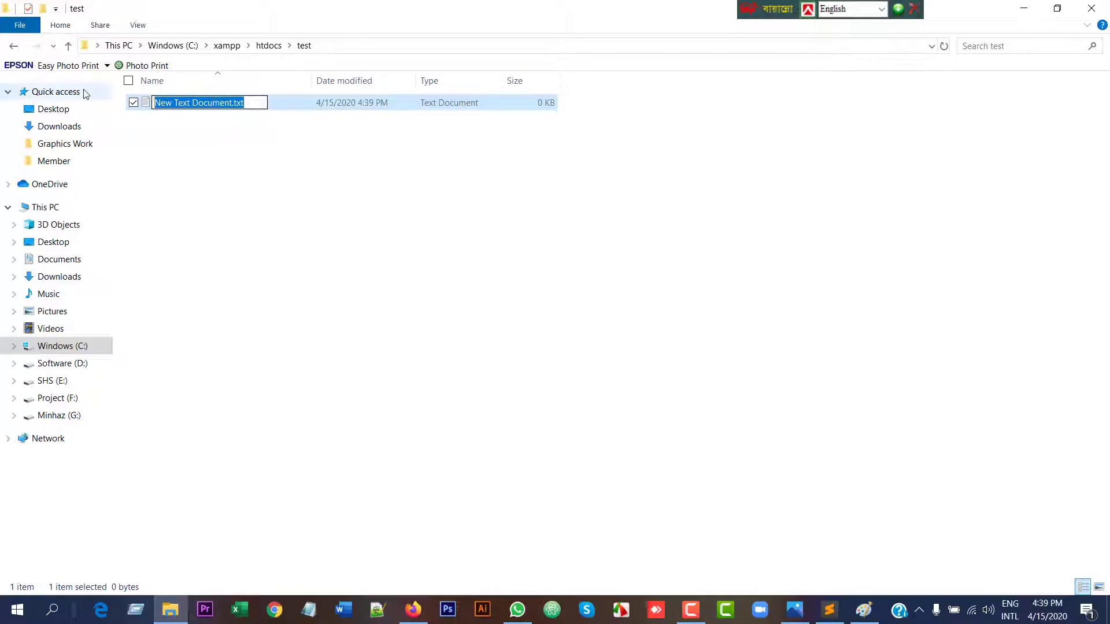
type("index")
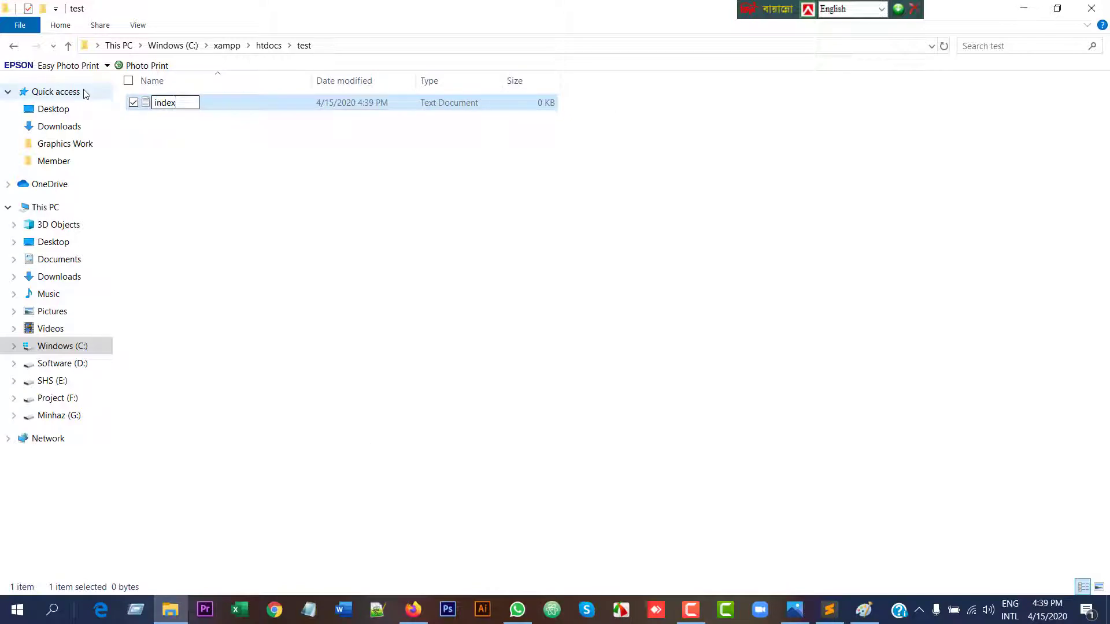
type(".html")
key("Return")
left_click(619, 312)
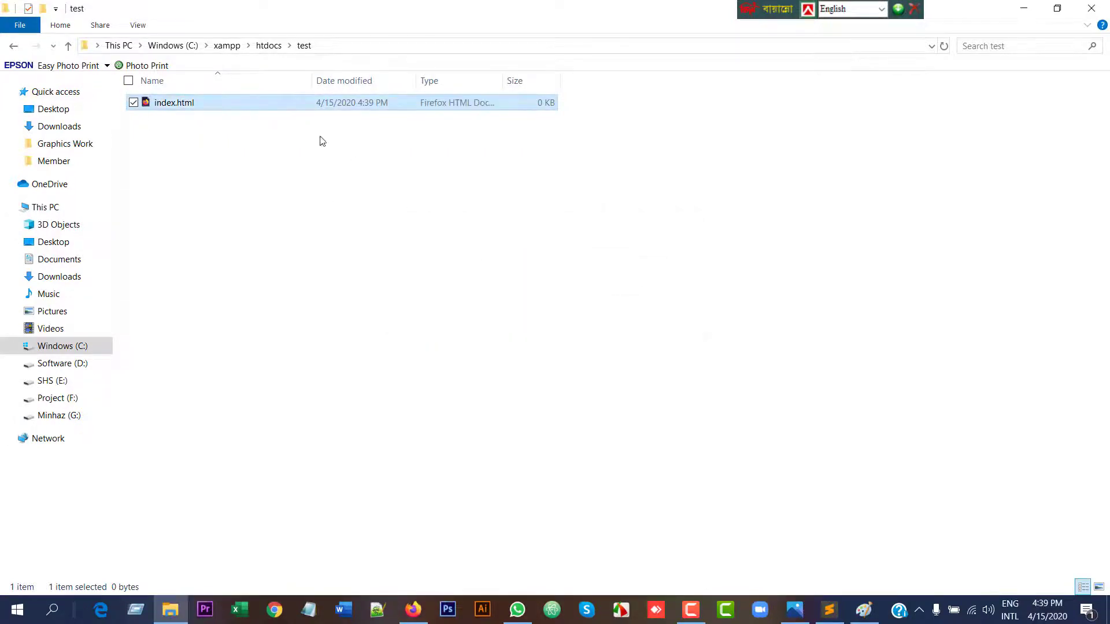
Open index.html from the test folder in Sublime Text.
right_click(290, 104)
left_click(323, 132)
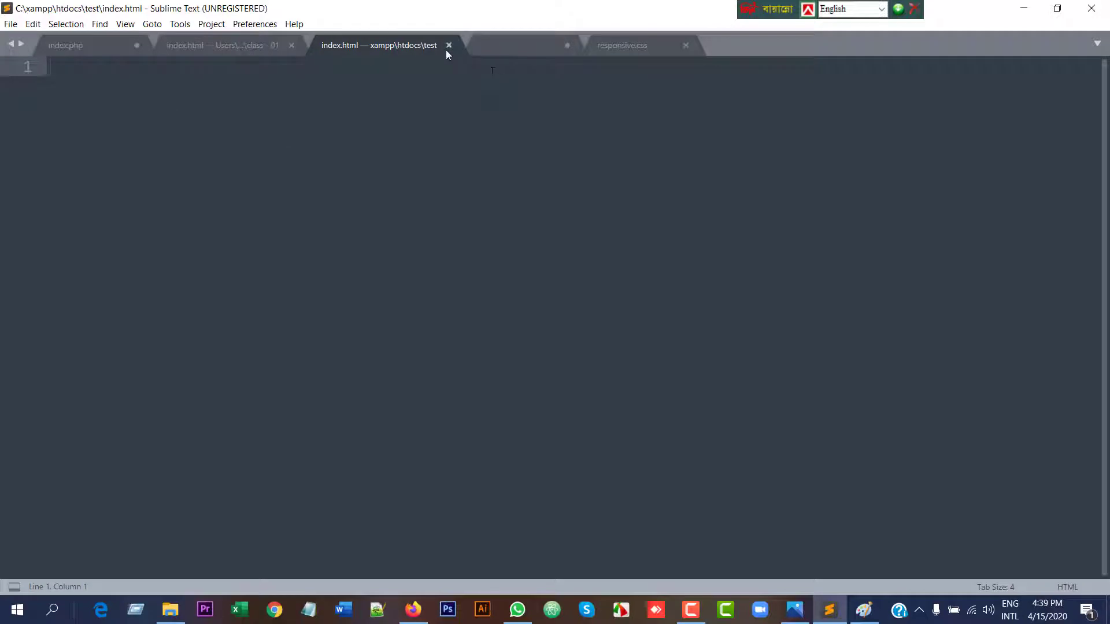
right_click(137, 46)
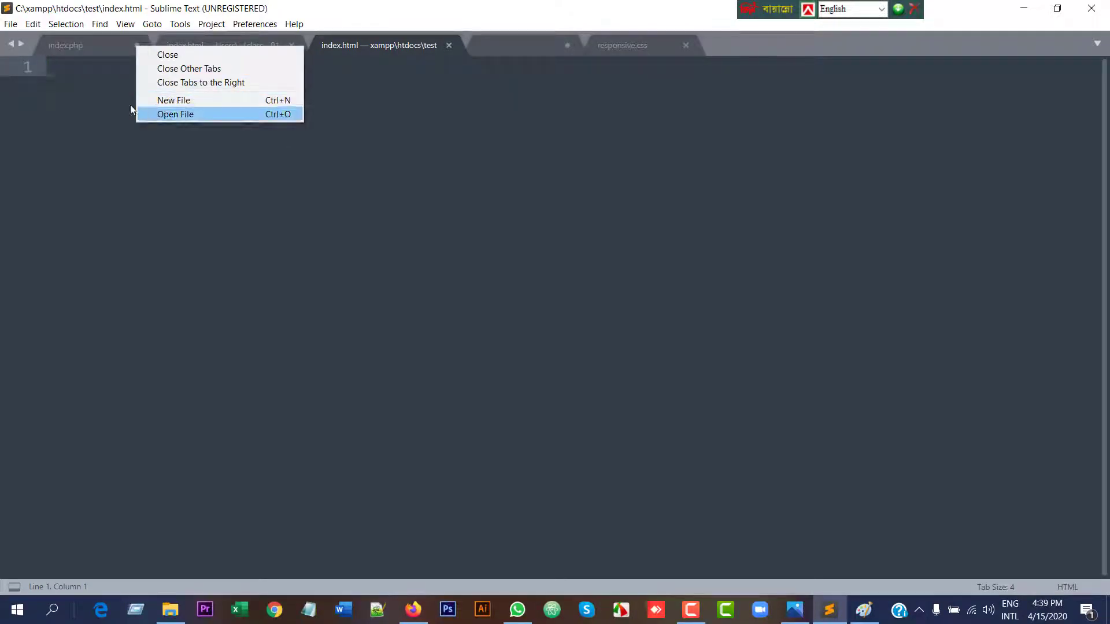
key("Escape")
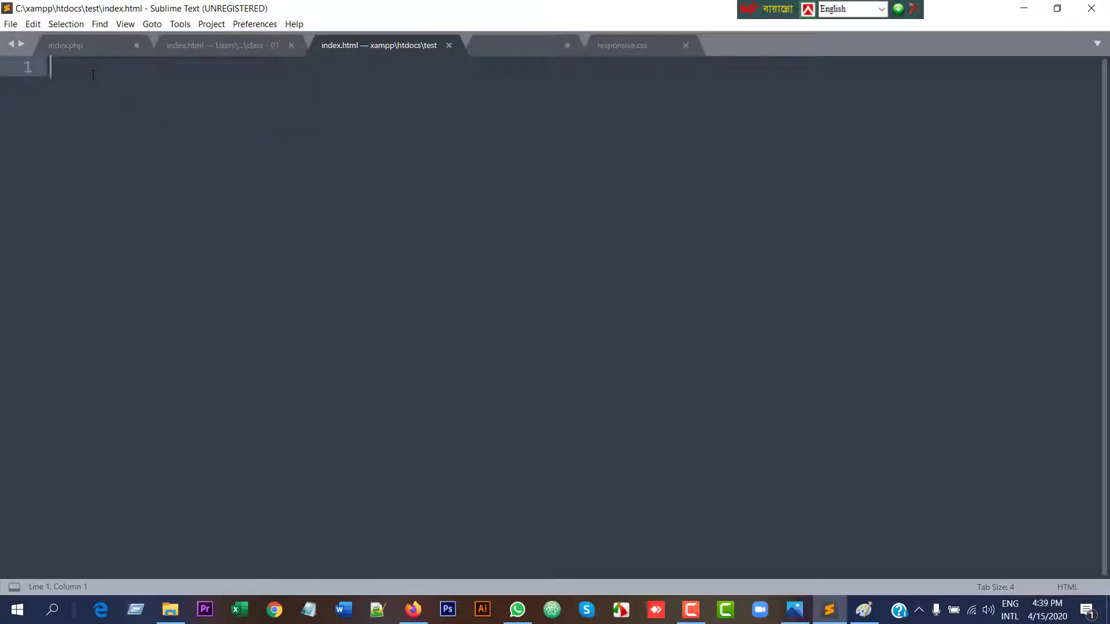
Write the heading <h1>Hello world</h1> in index.html and save the file.
type("<>")
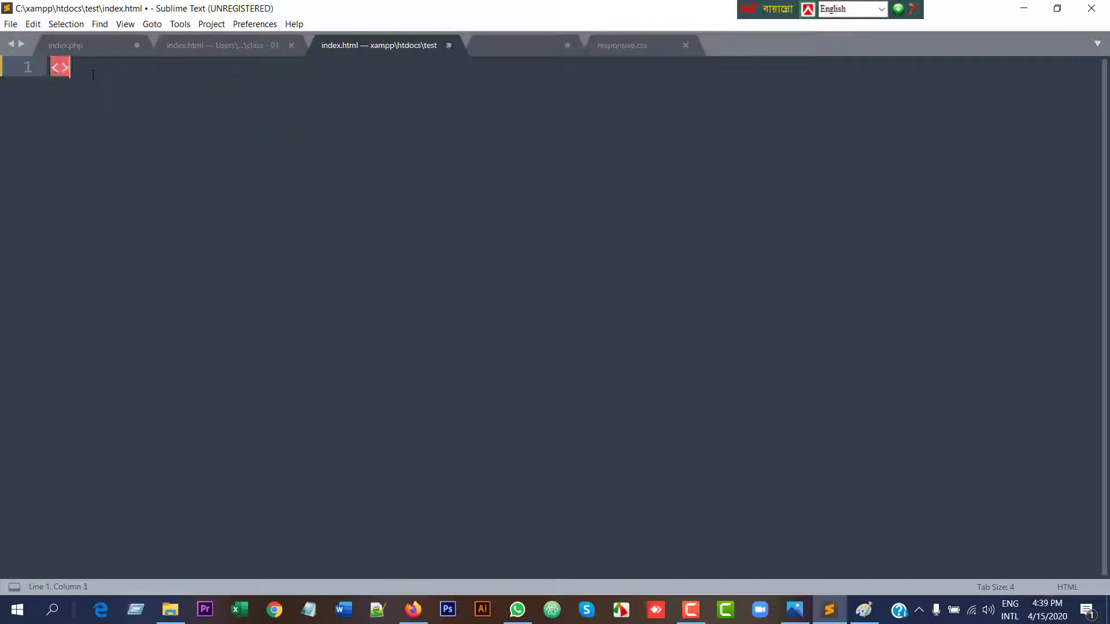
type("h")
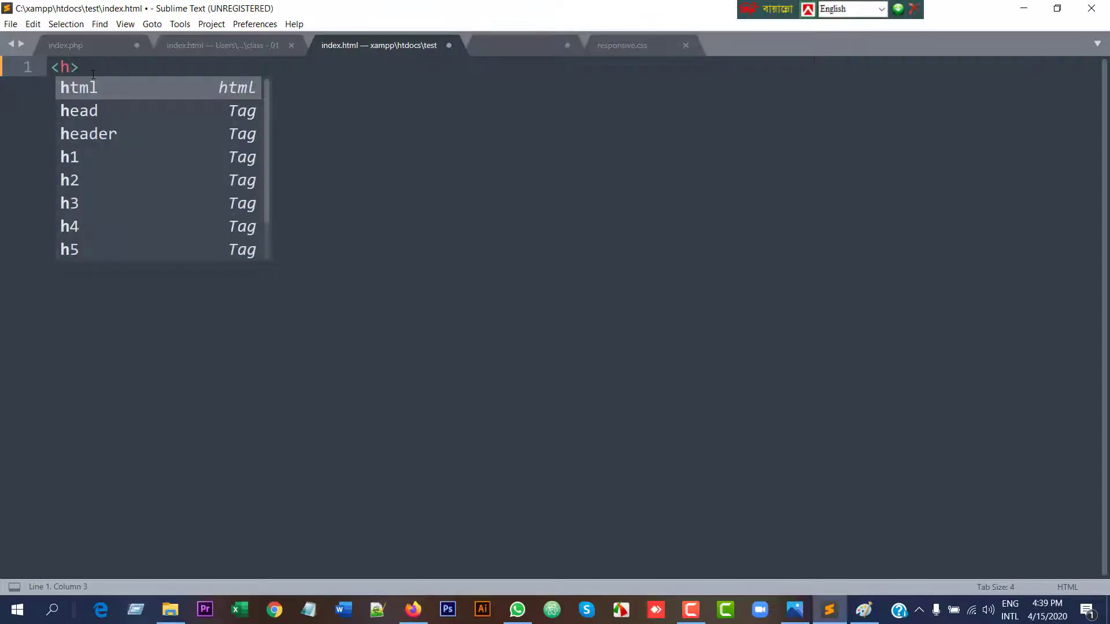
type("1")
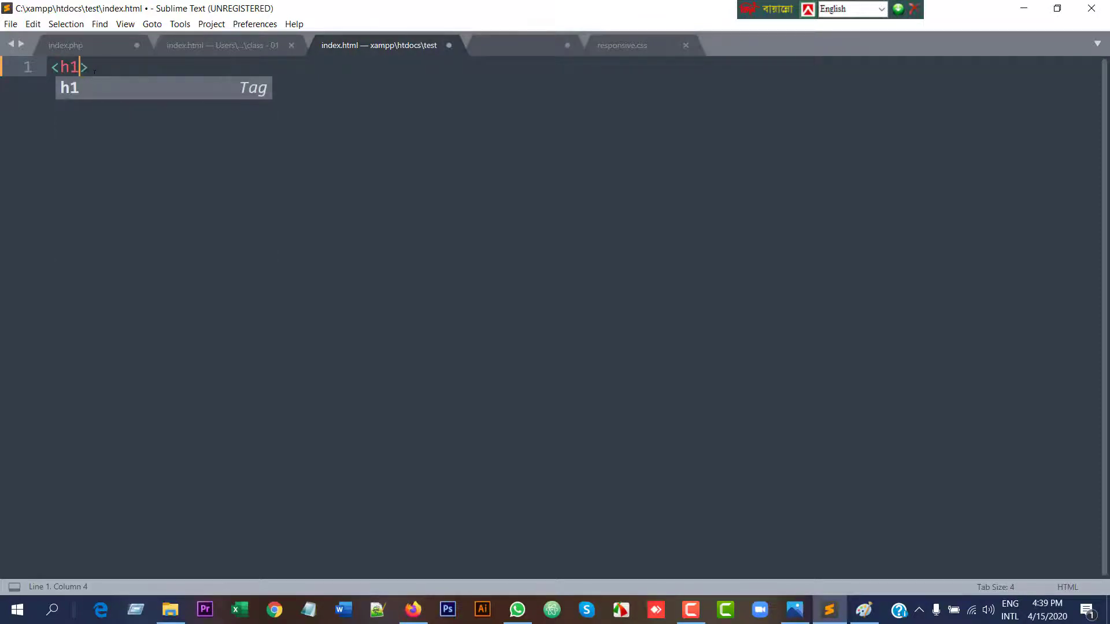
left_click(106, 64)
type("/h1>>")
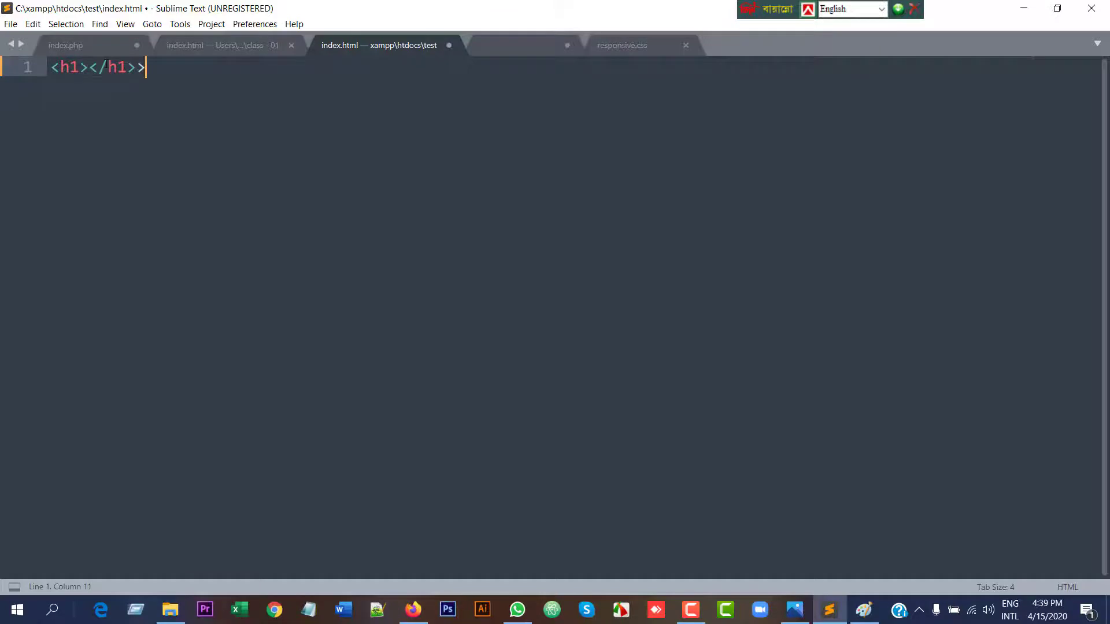
key("BackSpace")
left_click(89, 77)
type("Hello wor")
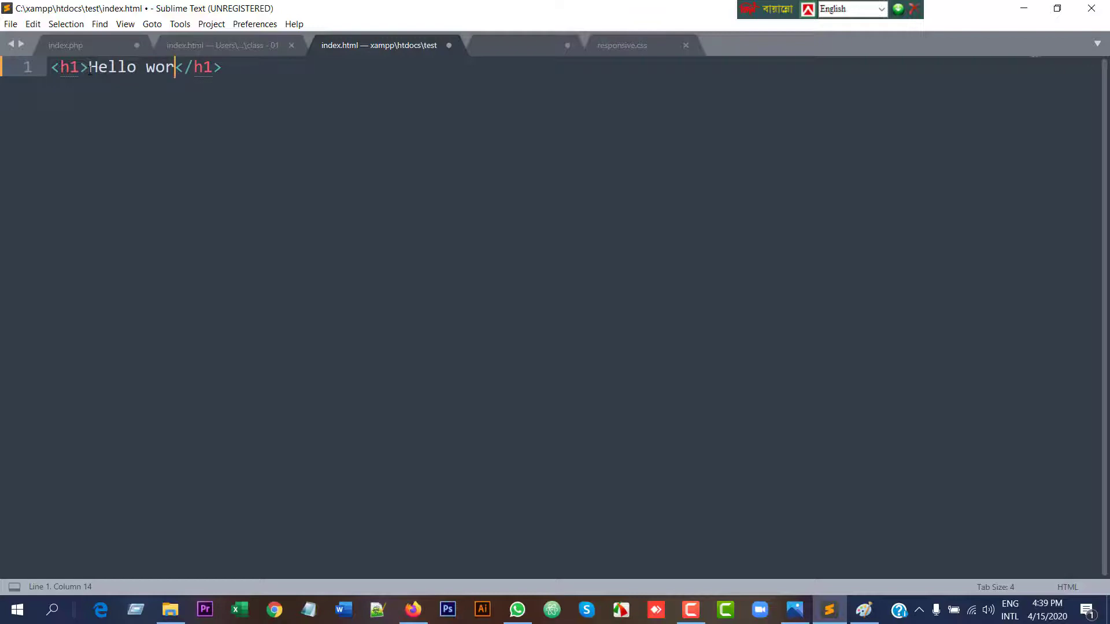
type("ld")
key("ctrl+s")
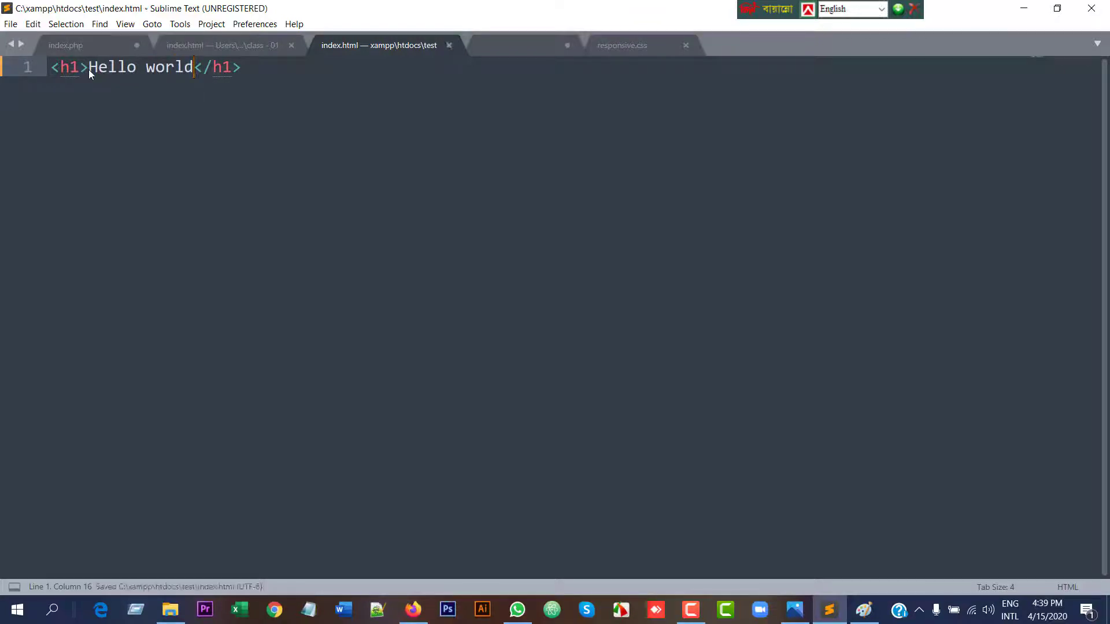
Switch to Firefox and try to load localhost in a new tab.
left_click(414, 607)
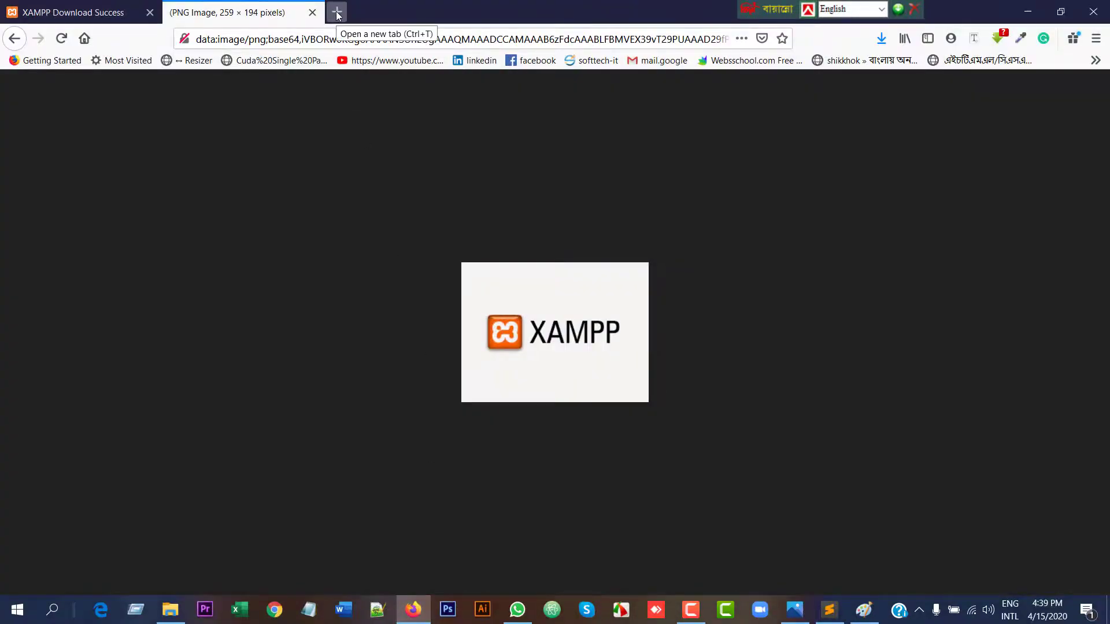
left_click(337, 13)
left_click(256, 39)
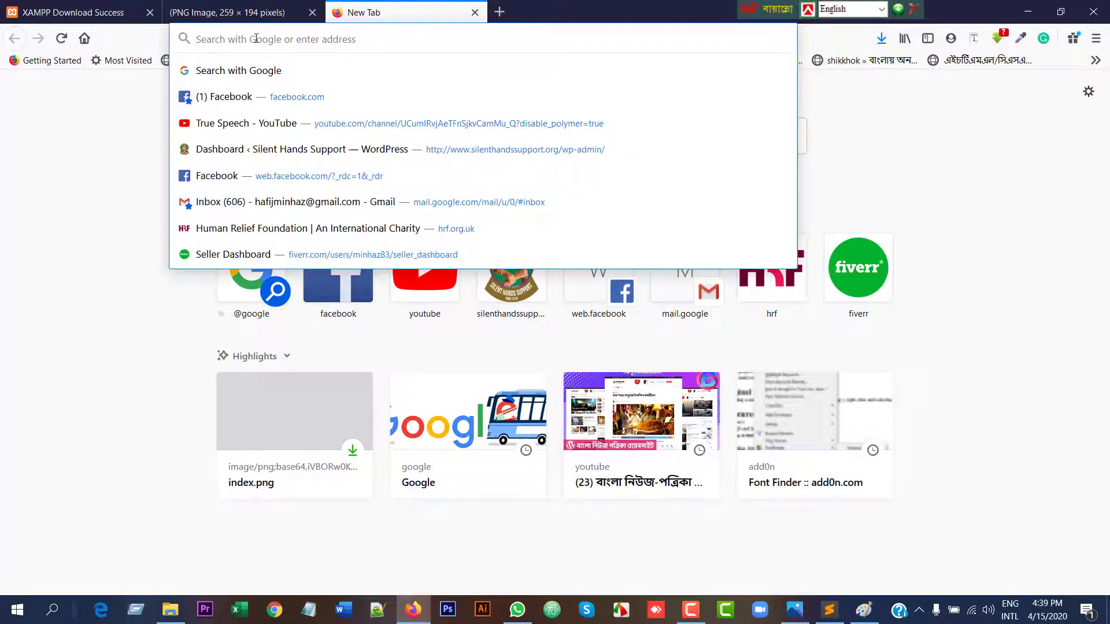
type("localh")
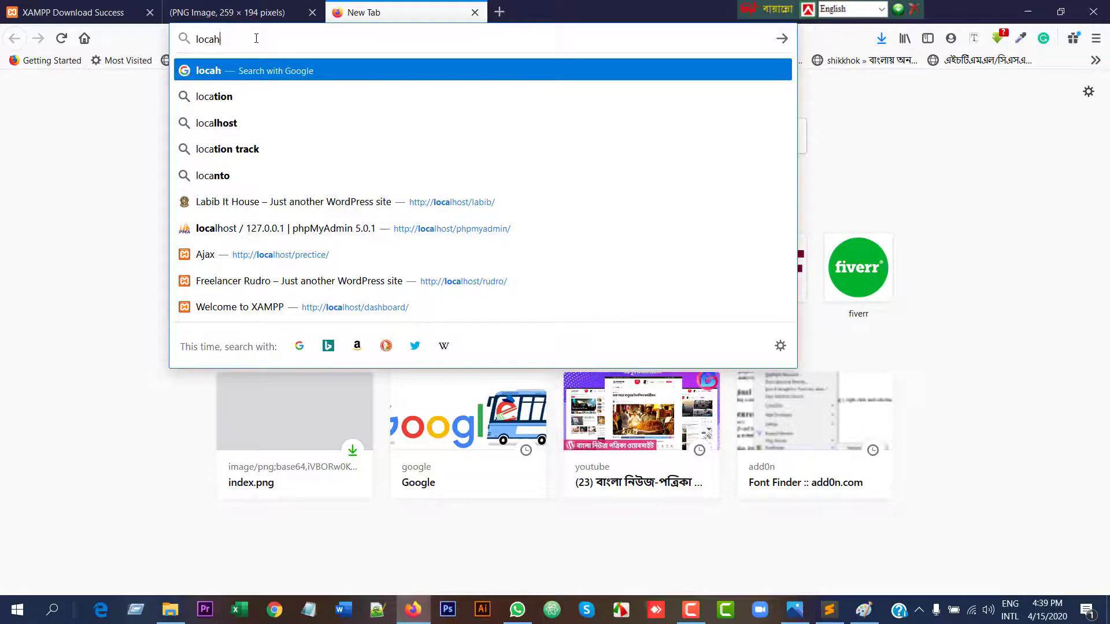
type("o")
key("BackSpace")
key("BackSpace")
type("l")
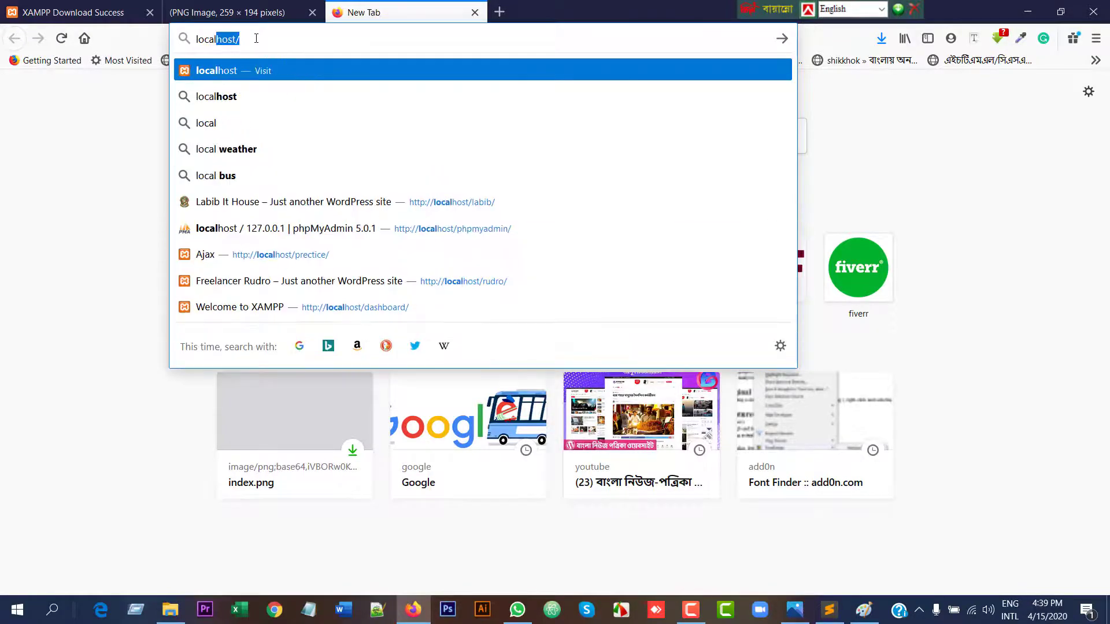
type("host")
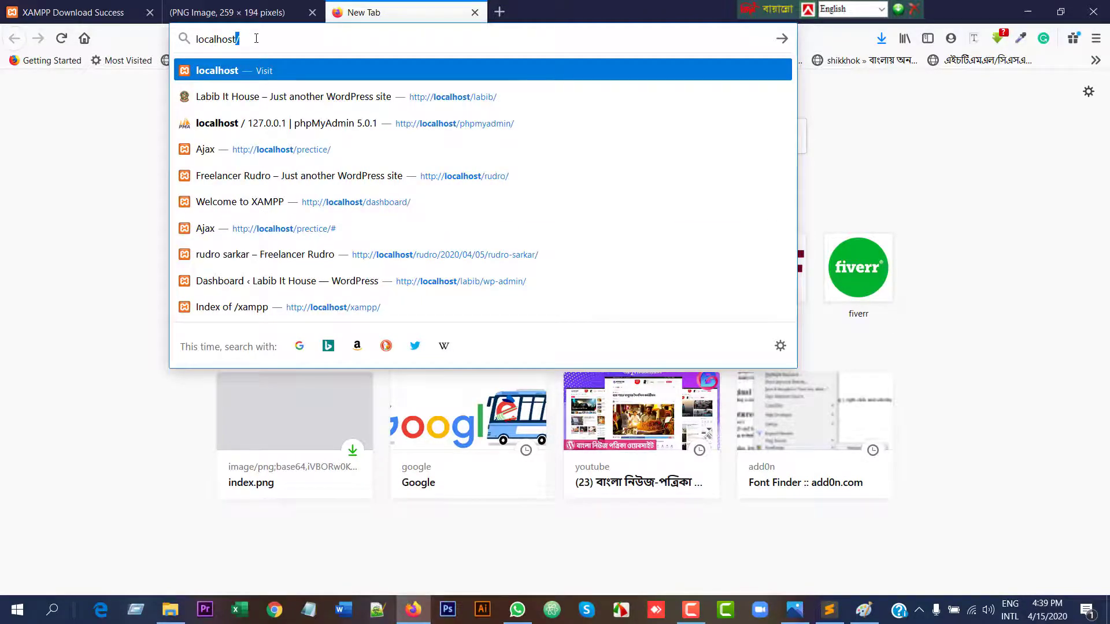
key("Return")
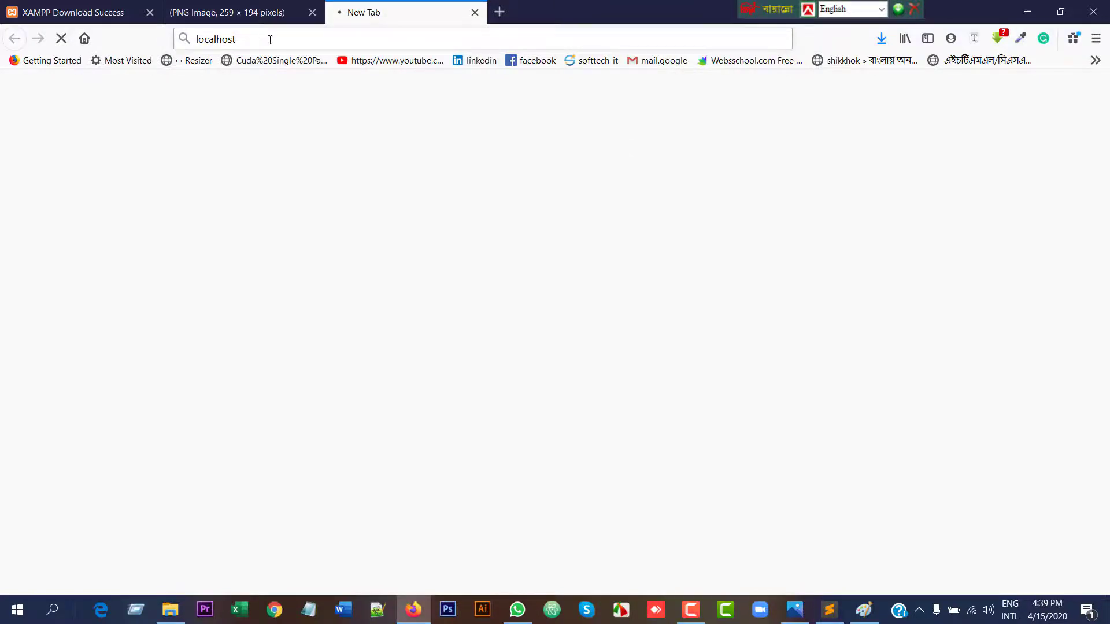
left_click(258, 40)
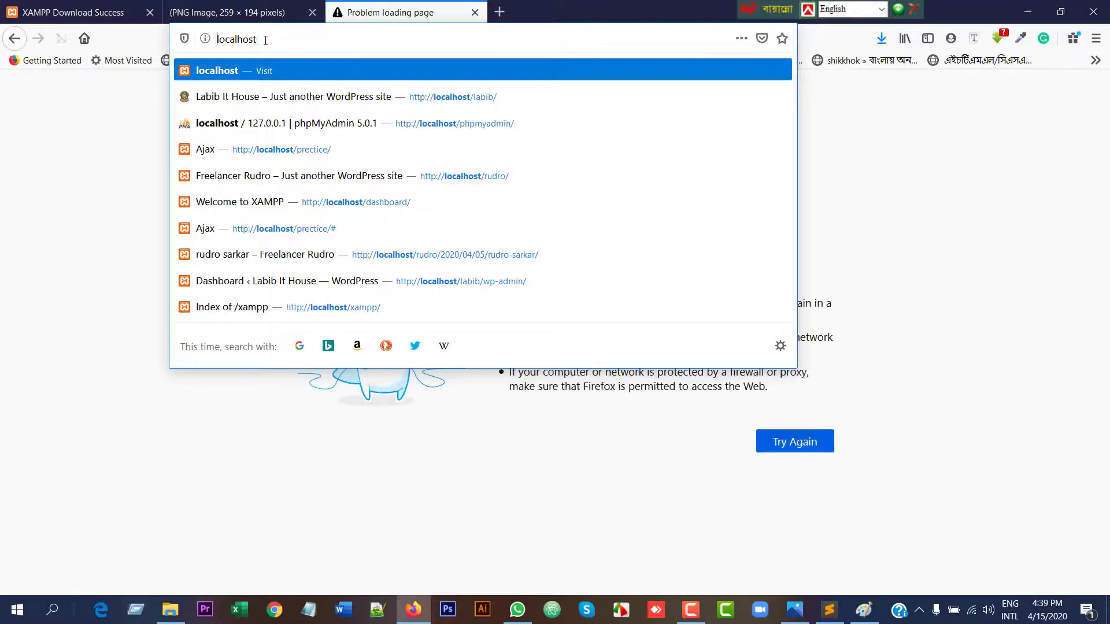
left_click(941, 243)
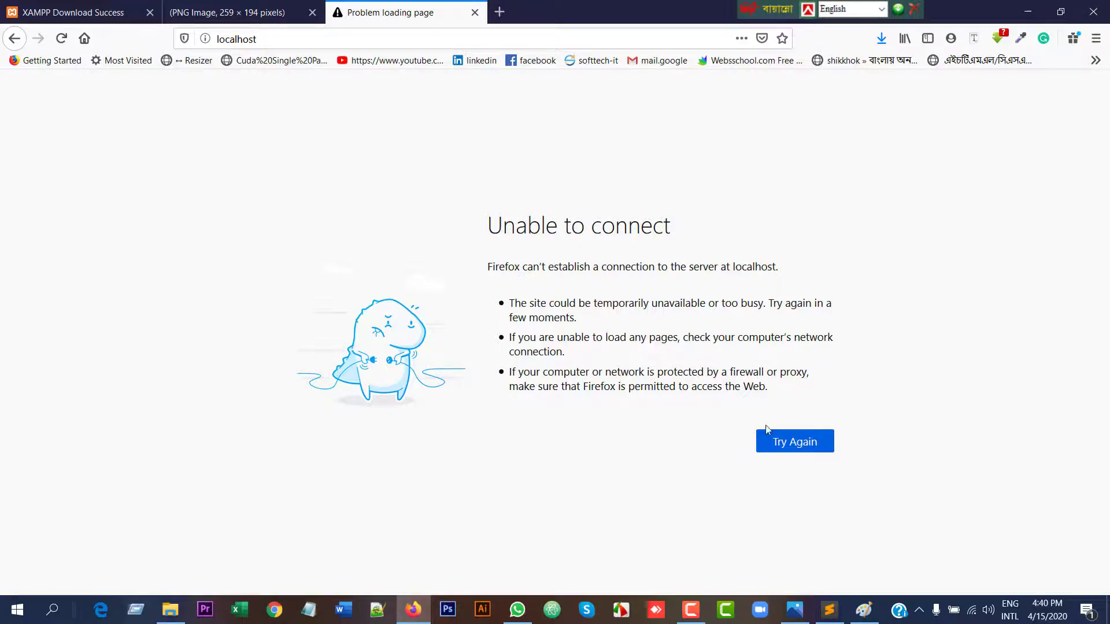
left_click(313, 38)
left_click(312, 38)
Find and launch the XAMPP Control Panel on this computer, saving English as its language.
left_click(52, 610)
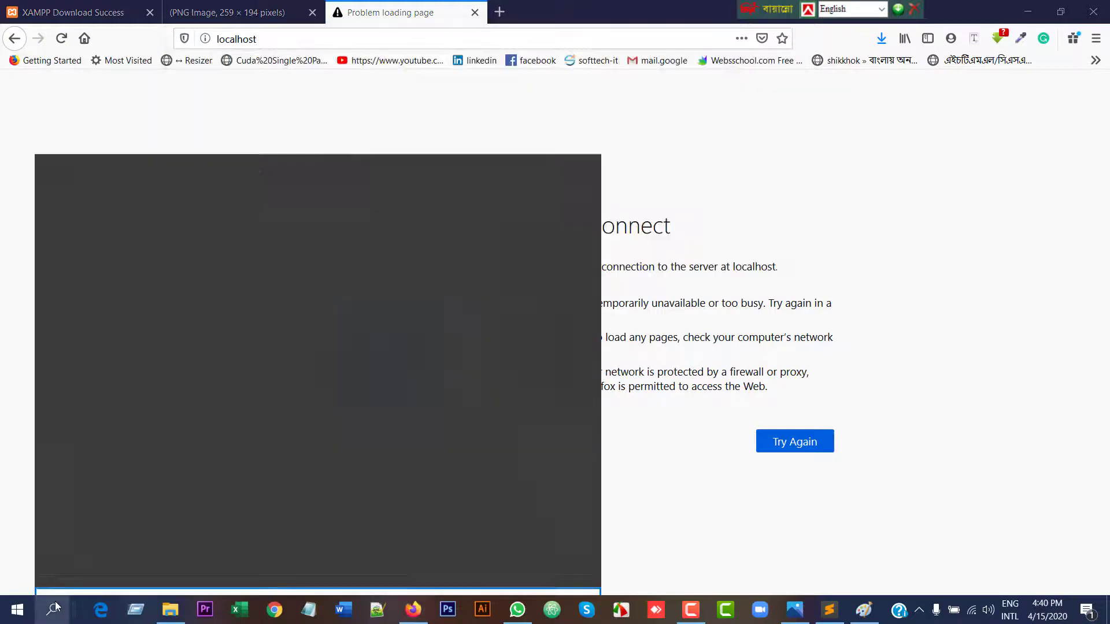
type("x")
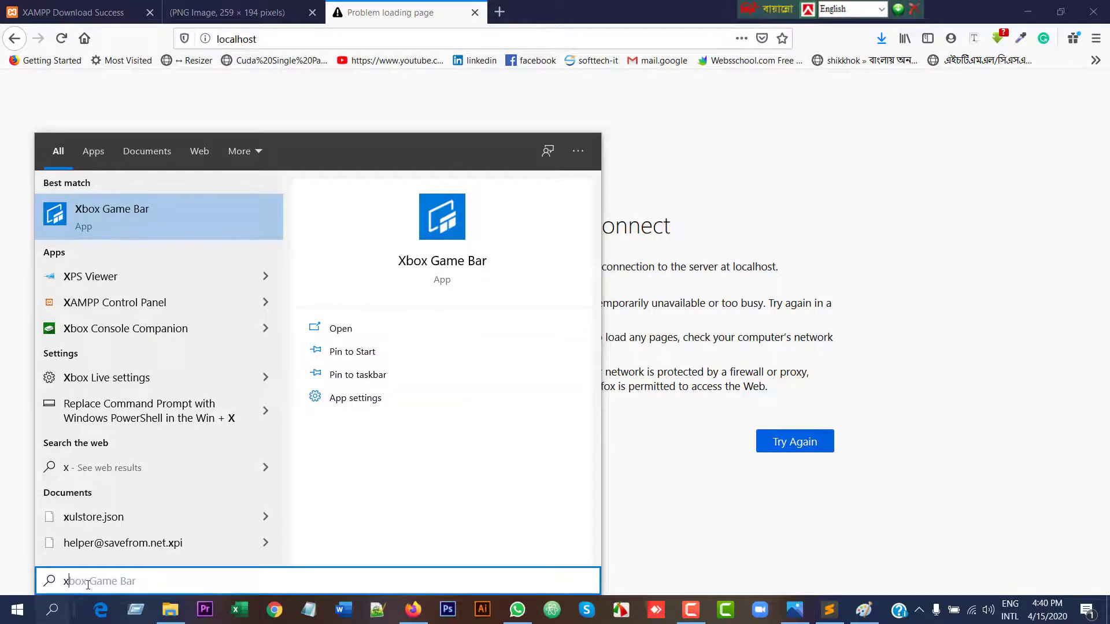
left_click(101, 306)
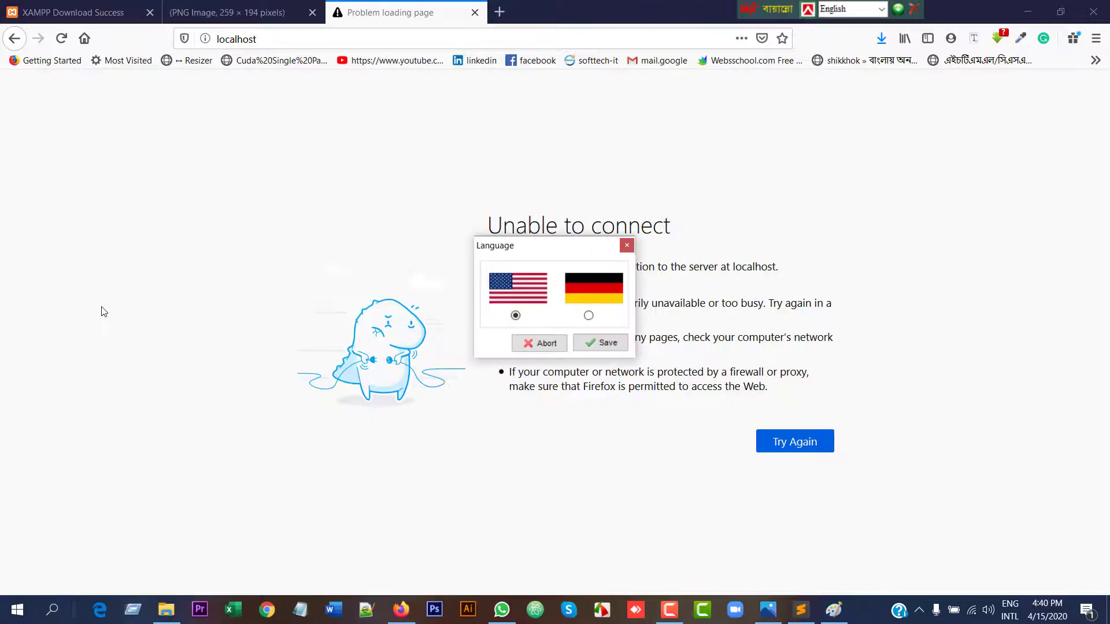
left_click(604, 343)
left_click(642, 327)
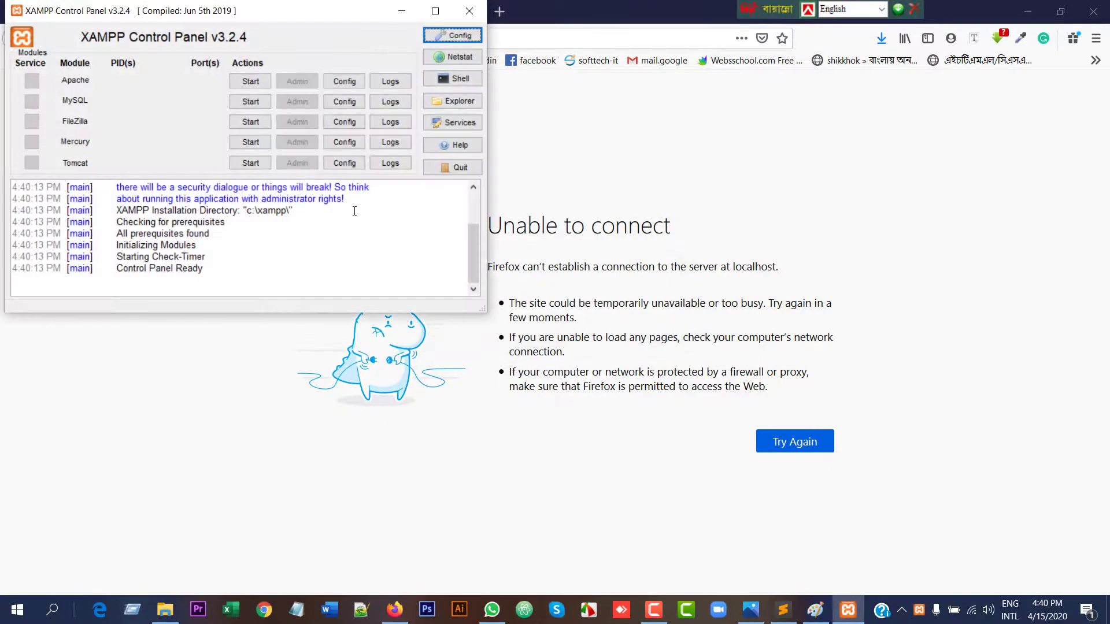
Start the Apache and MySQL servers and minimize the XAMPP Control Panel.
left_click(249, 84)
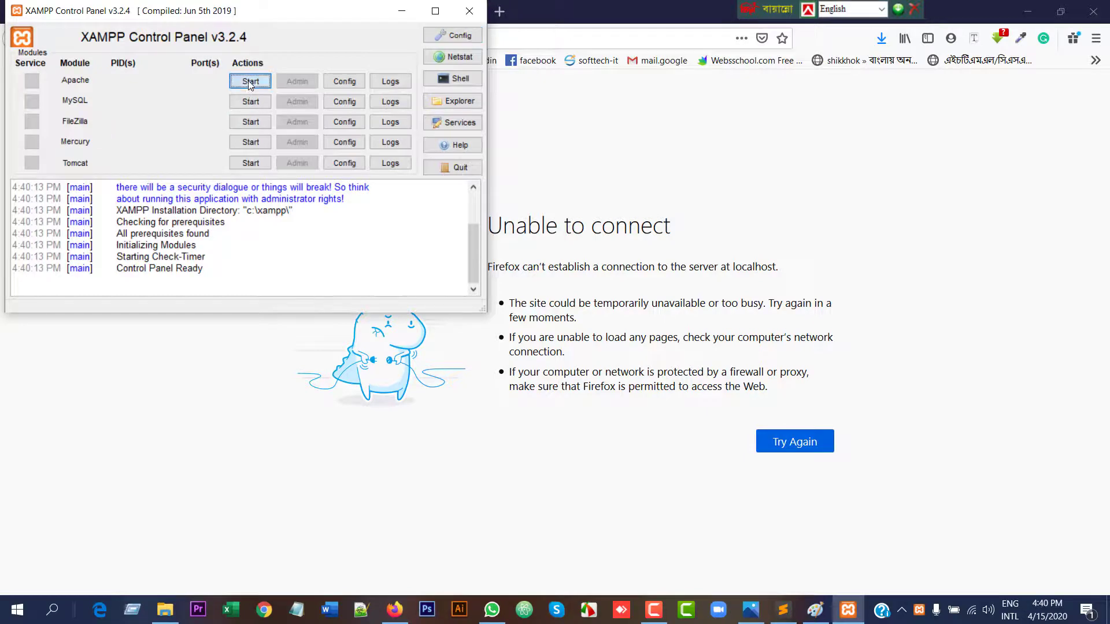
left_click(251, 102)
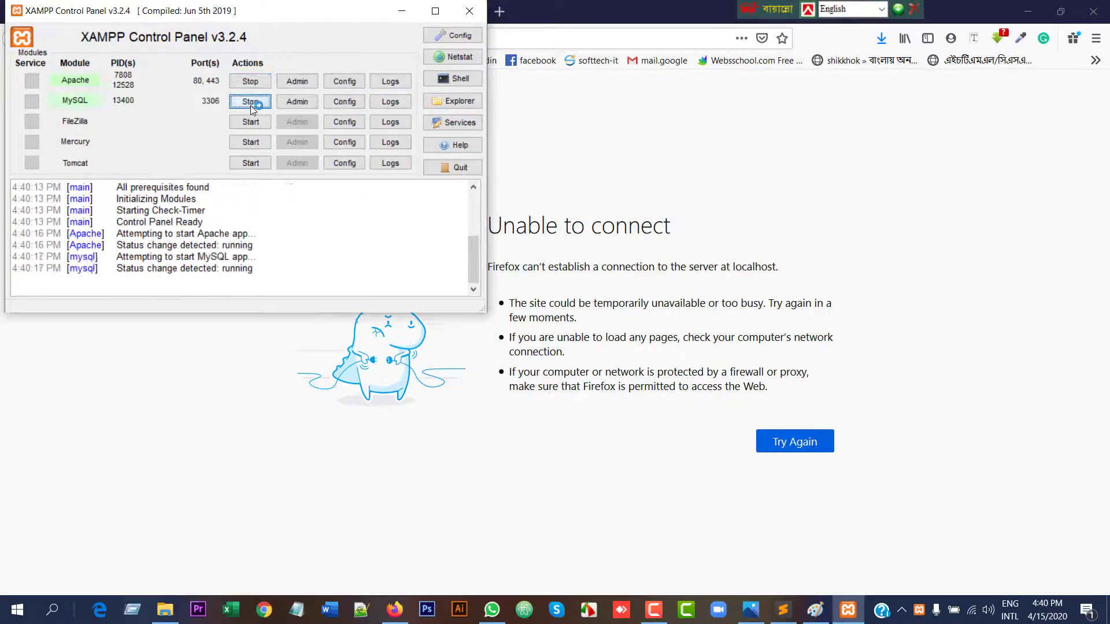
left_click(402, 11)
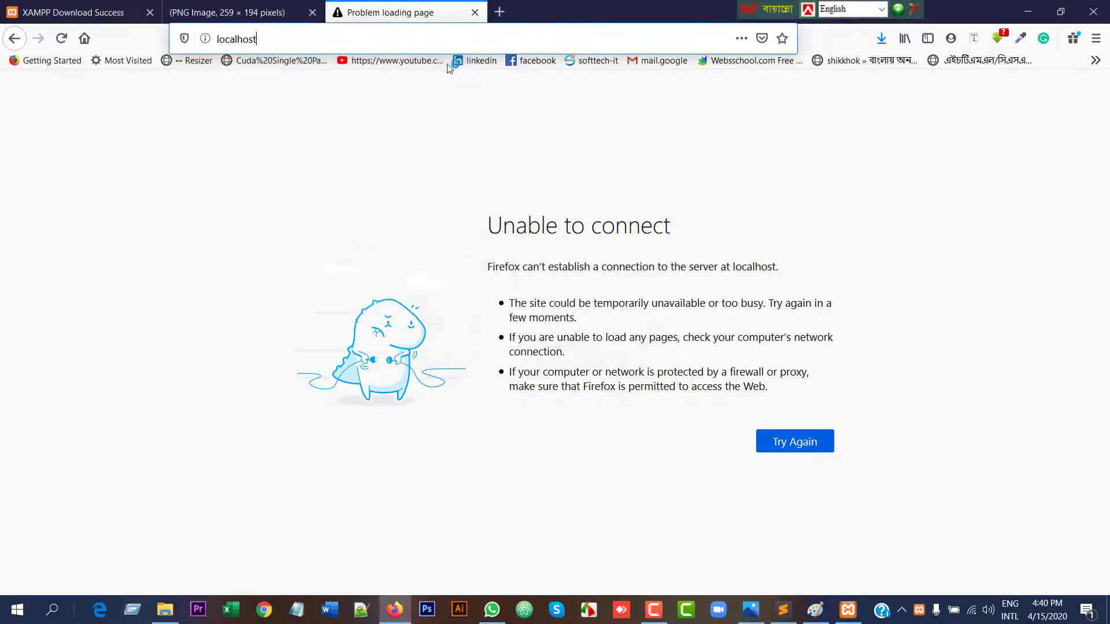
Reload localhost in Firefox and open the test page at localhost/test.
left_click(322, 39)
key("Return")
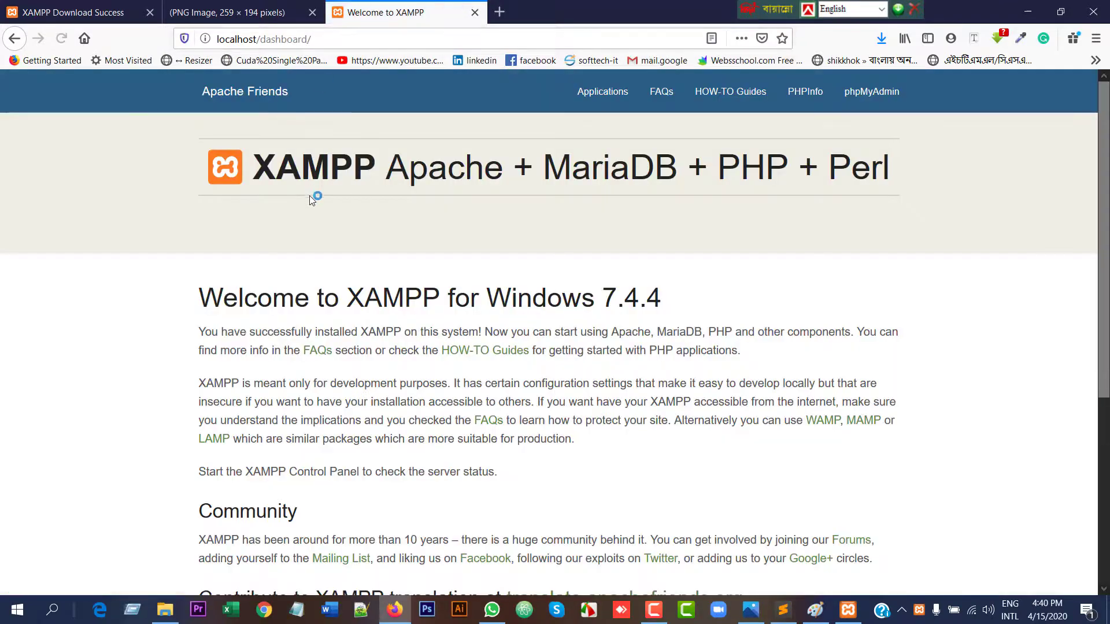
left_click(261, 44)
left_click_drag(261, 44, 494, 53)
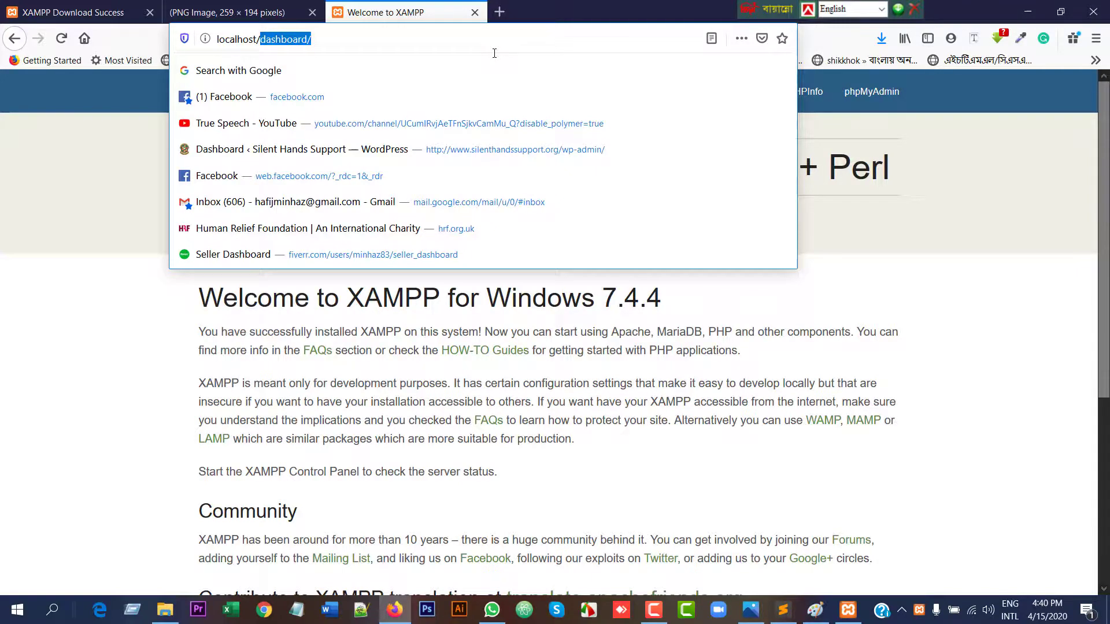
type("test")
key("Return")
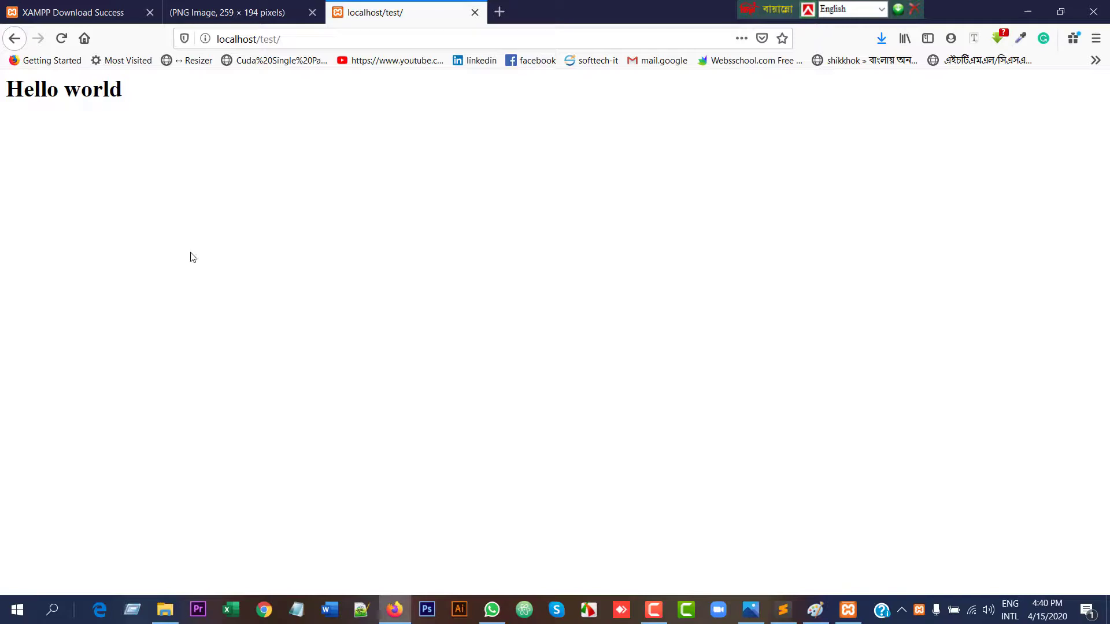
left_click(383, 39)
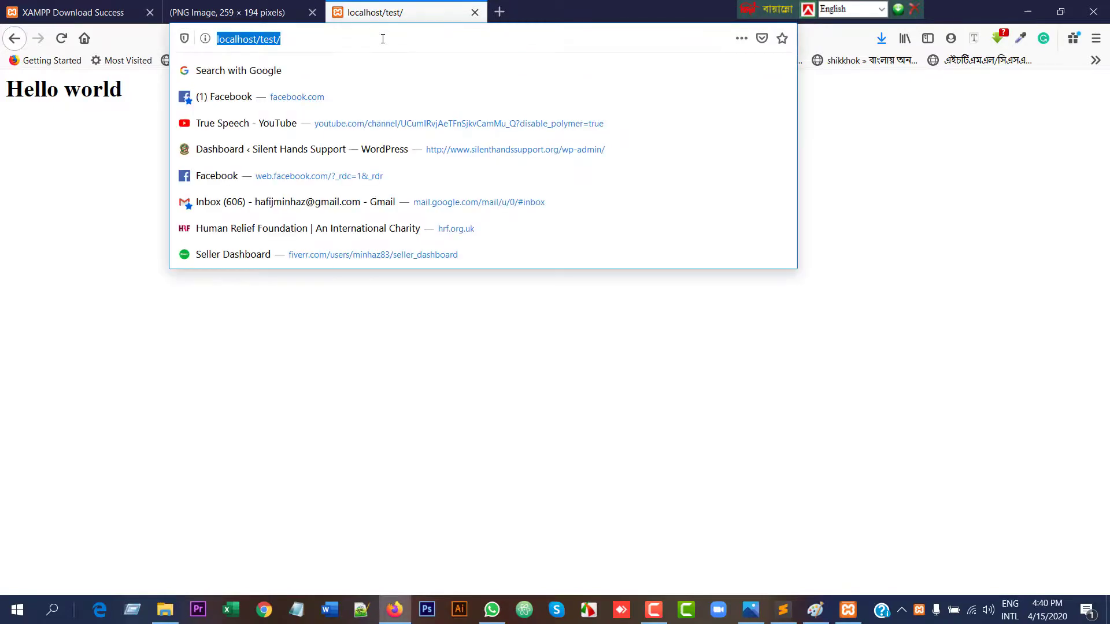
left_click(382, 39)
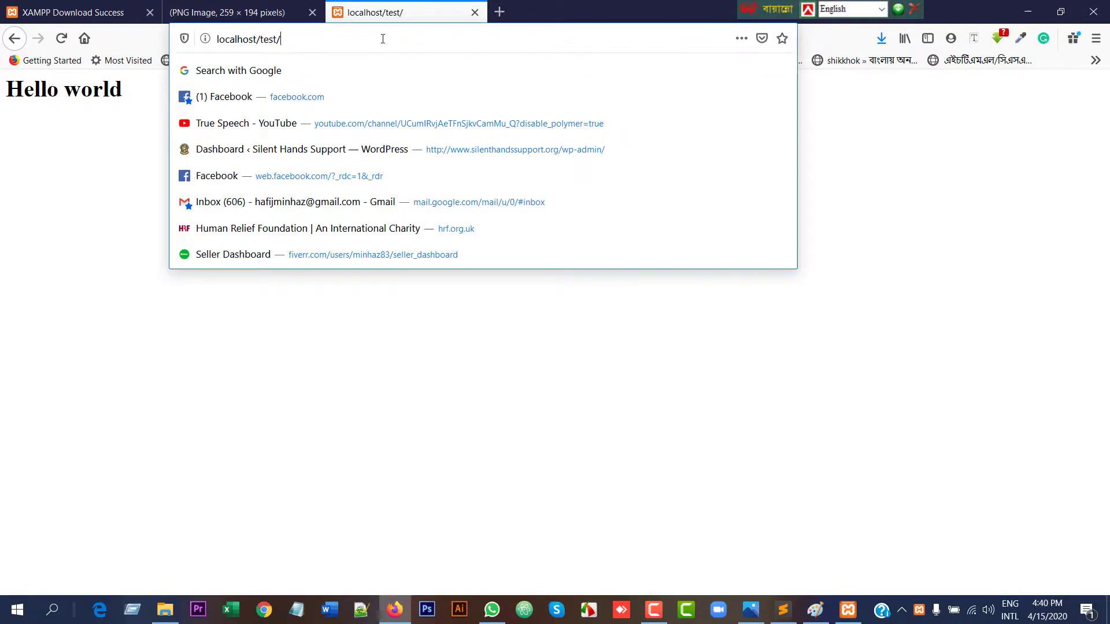